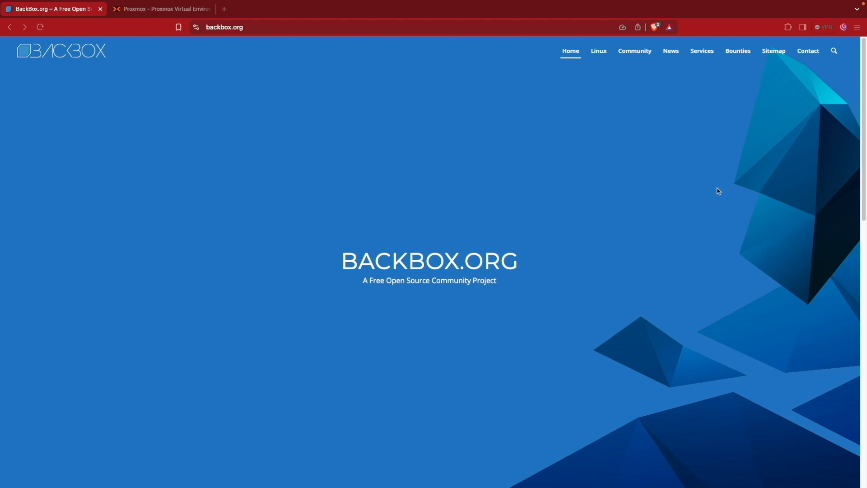
# Look through the BackBox Linux overview page and open the distribution's download page
pyautogui.click(599, 51)
pyautogui.scroll(-8, 552, 269)
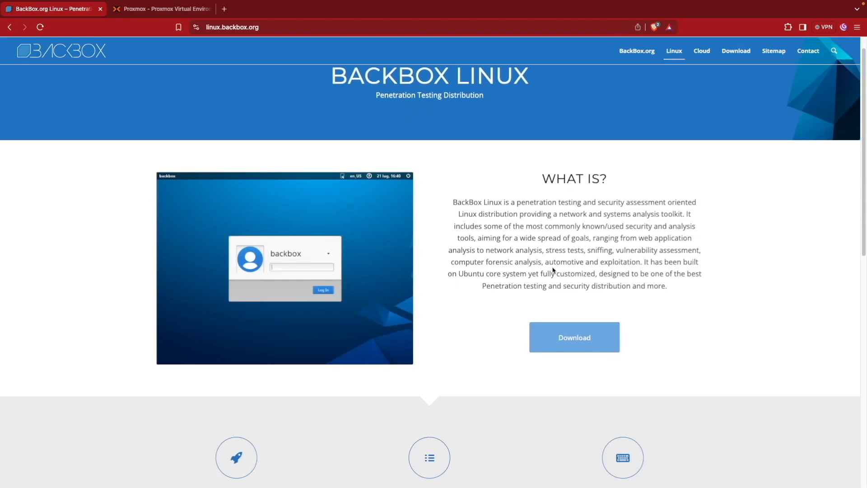
pyautogui.scroll(-2, 552, 271)
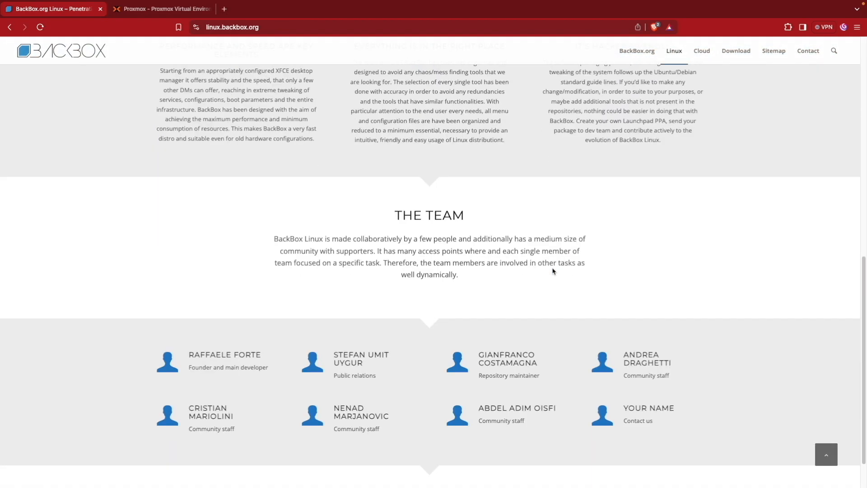
pyautogui.scroll(5, 553, 269)
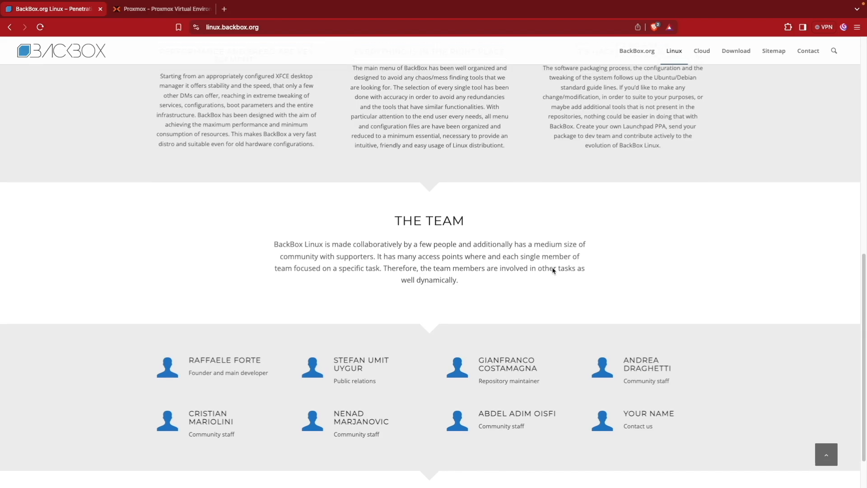
pyautogui.scroll(-4, 552, 271)
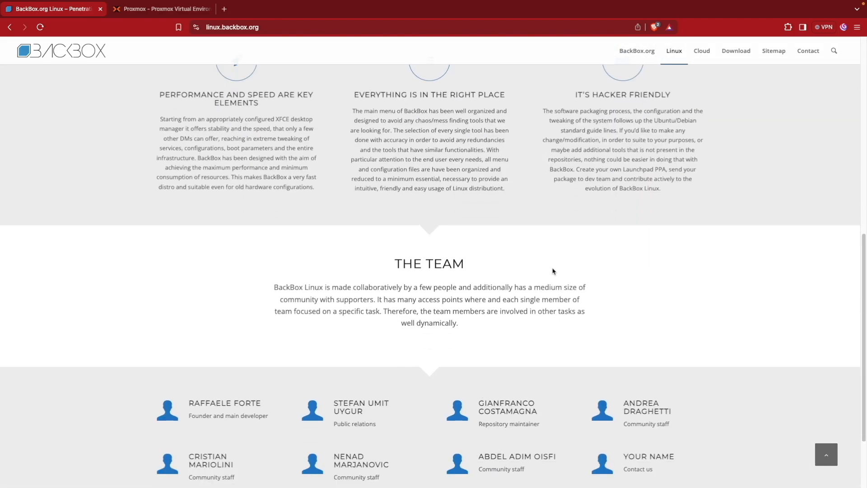
pyautogui.scroll(9, 553, 270)
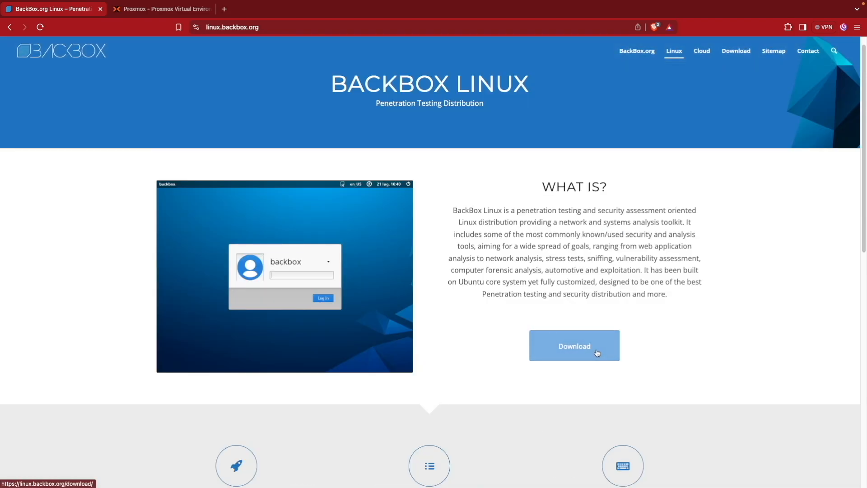
pyautogui.click(597, 352)
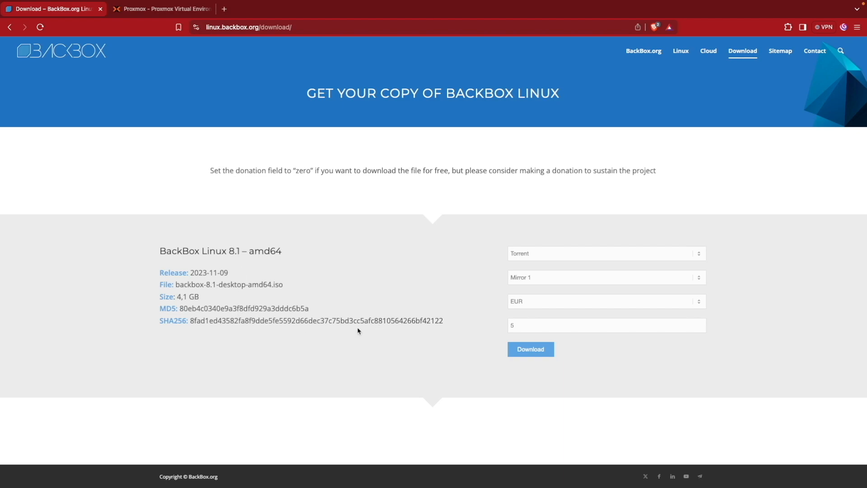
# Configure the BackBox download as ISO from Mirror 1 with USD currency and a donation of 0
pyautogui.click(644, 255)
pyautogui.click(642, 264)
pyautogui.click(594, 278)
pyautogui.click(595, 278)
pyautogui.click(565, 300)
pyautogui.click(559, 318)
pyautogui.click(518, 331)
pyautogui.press('BackSpace')
pyautogui.write('0')
pyautogui.click(520, 355)
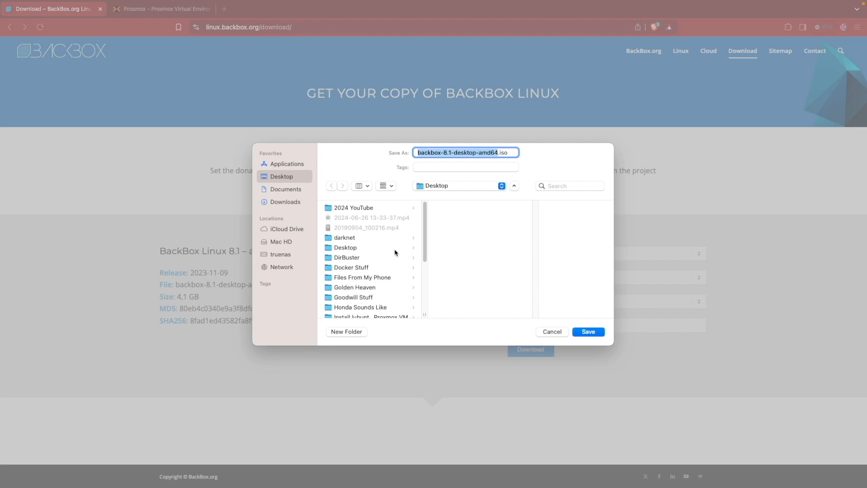
pyautogui.click(562, 334)
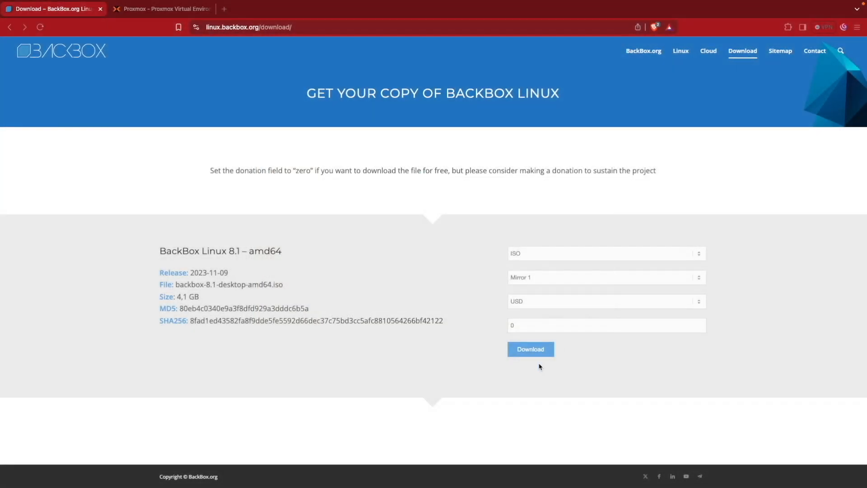
pyautogui.rightClick(532, 335)
pyautogui.rightClick(520, 335)
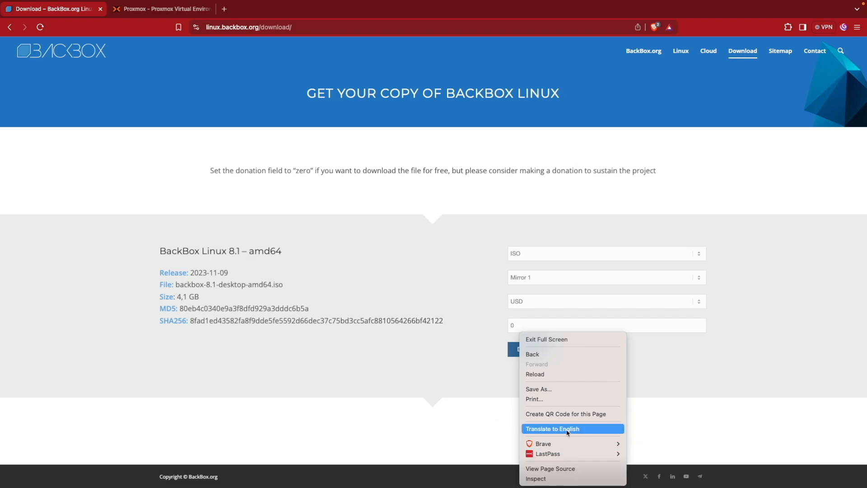
# Download backbox-8.1-desktop-amd64.iso to the Desktop and check it in the recent download history
pyautogui.click(530, 351)
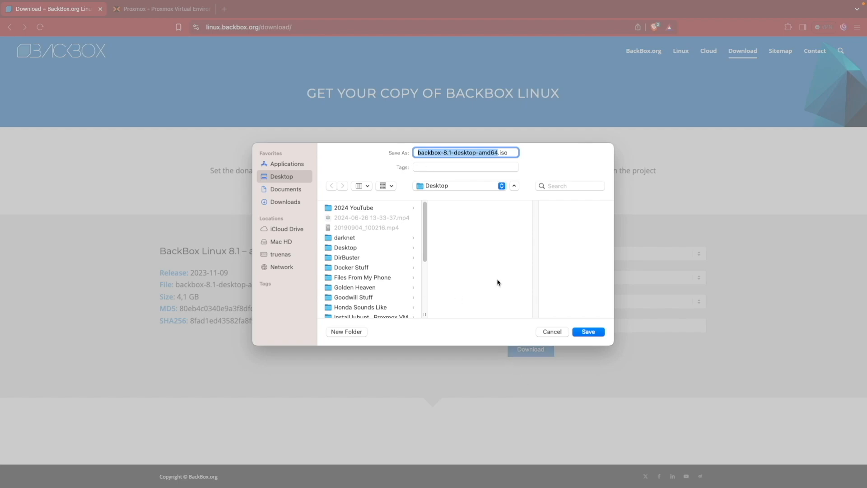
pyautogui.click(597, 335)
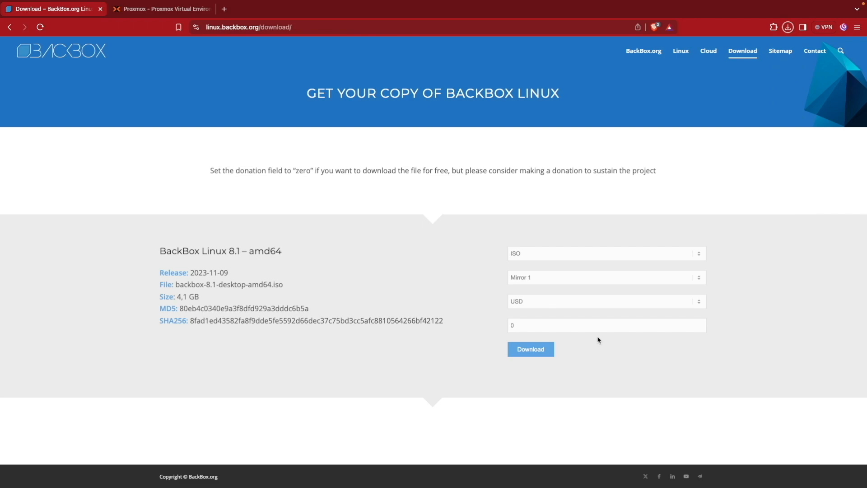
pyautogui.click(788, 27)
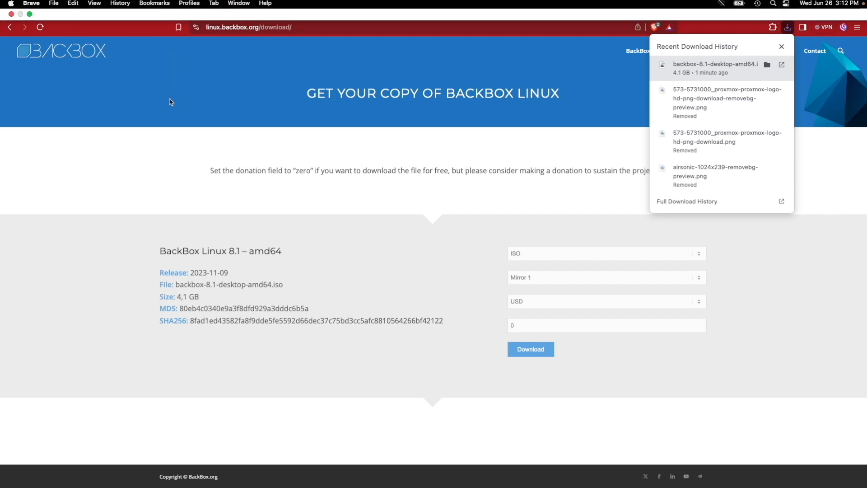
# In Proxmox, start an ISO image upload to the Storage (Proxmox) storage and choose backbox-8.1-desktop-amd64.iso from the Desktop
pyautogui.click(160, 8)
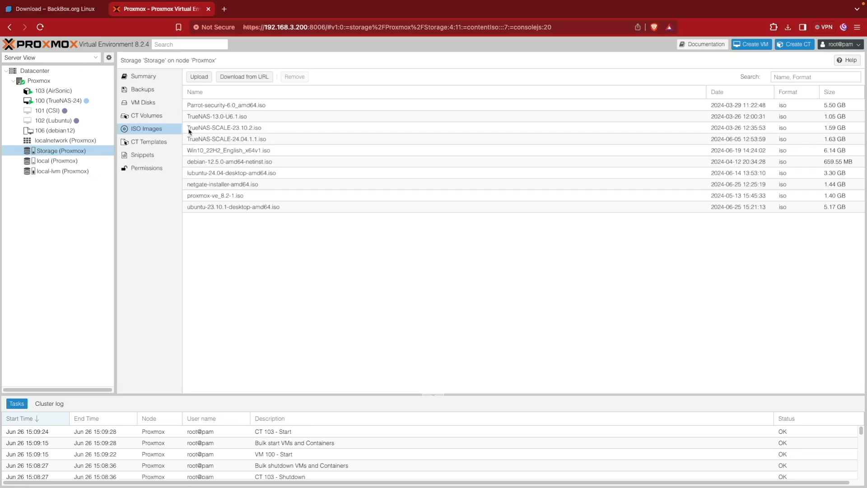
pyautogui.click(52, 162)
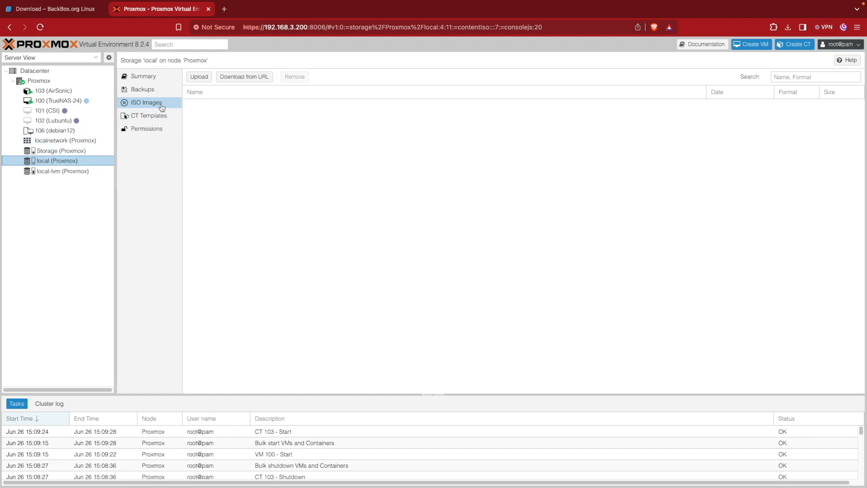
pyautogui.click(51, 152)
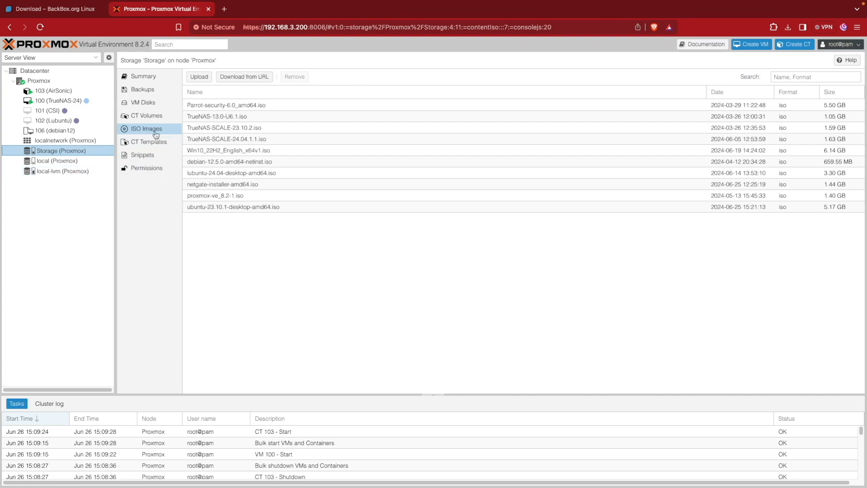
pyautogui.click(201, 79)
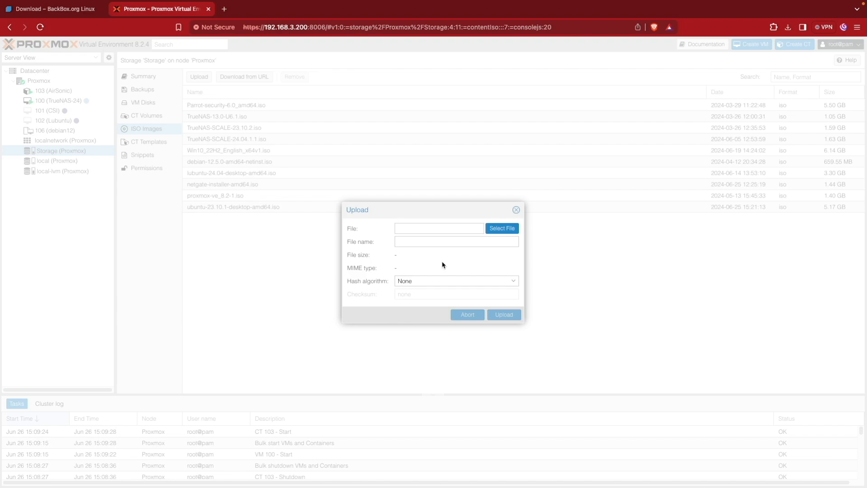
pyautogui.click(496, 232)
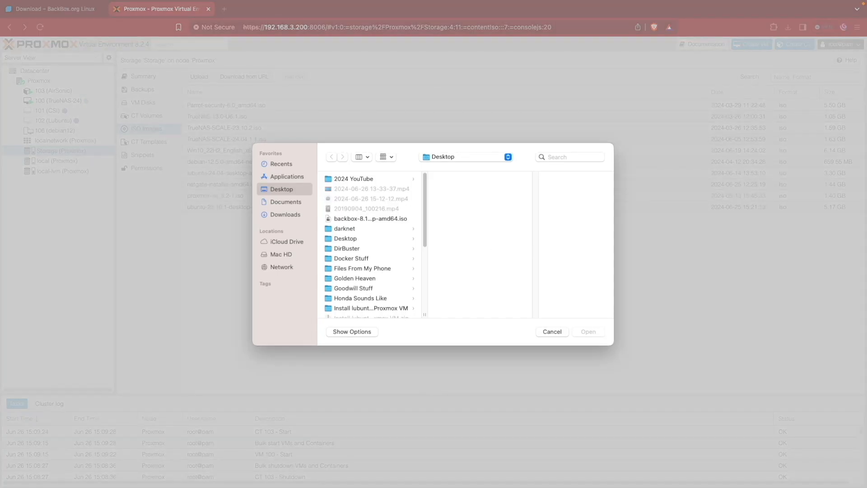
pyautogui.moveTo(578, 388); pyautogui.dragTo(465, 213)
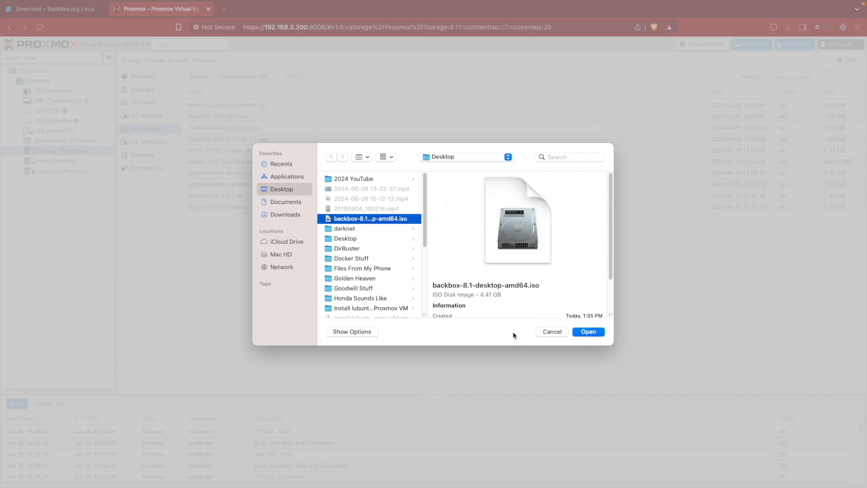
pyautogui.click(587, 332)
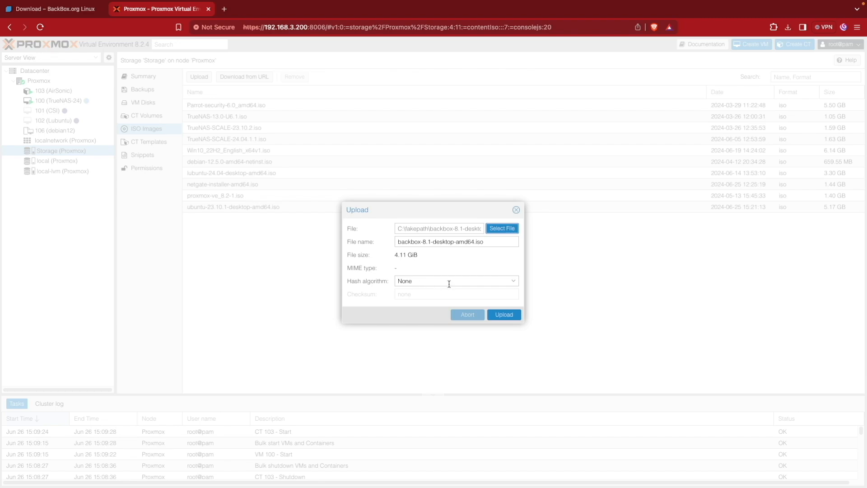
# Set the upload's hash algorithm to SHA-256 and copy the SHA256 checksum from the BackBox download page
pyautogui.click(514, 287)
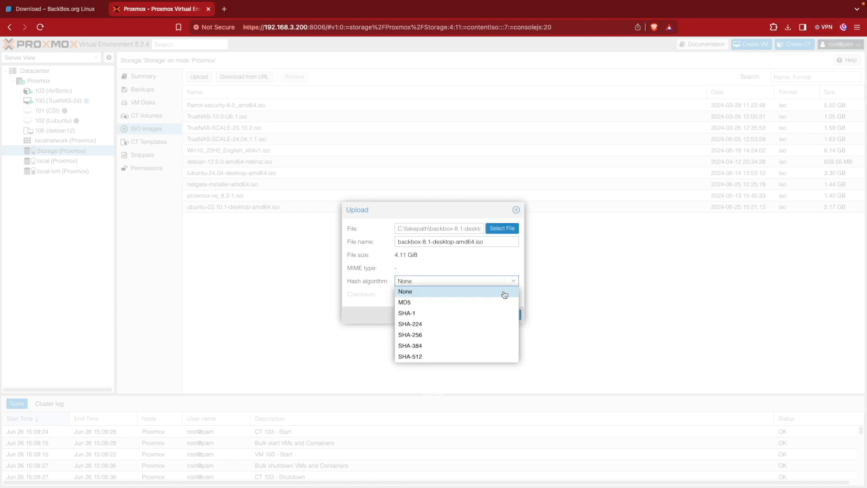
pyautogui.click(484, 333)
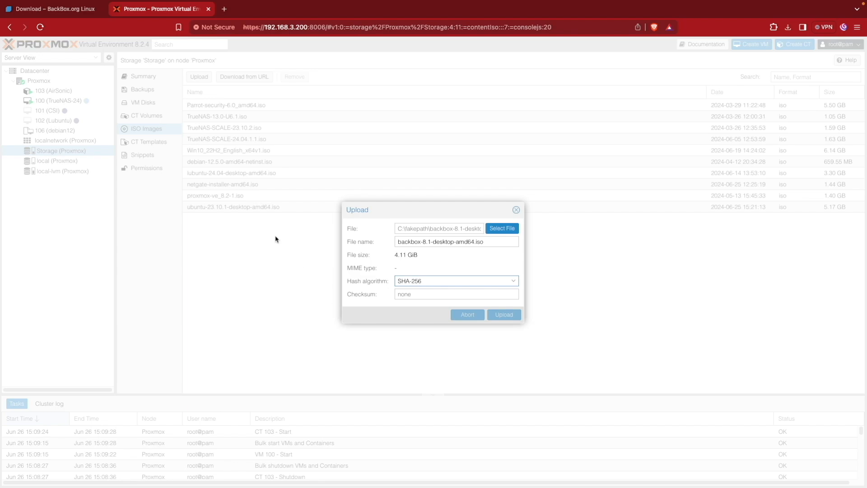
pyautogui.click(56, 10)
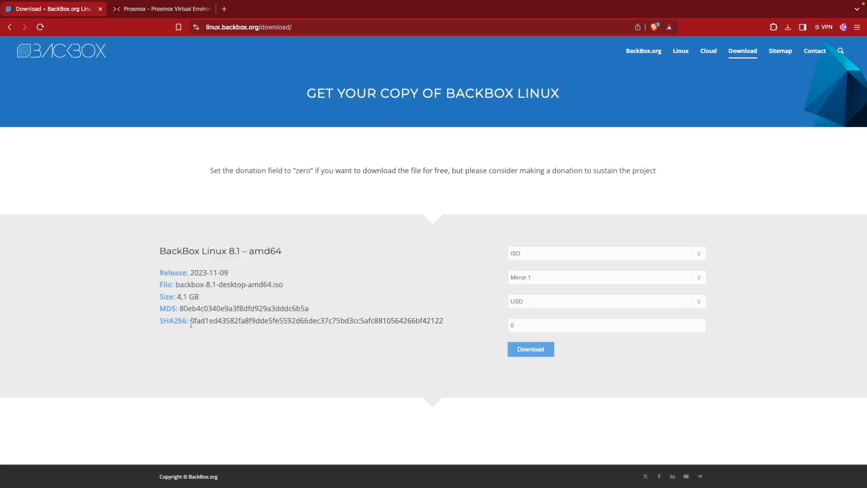
pyautogui.moveTo(191, 324); pyautogui.dragTo(342, 334)
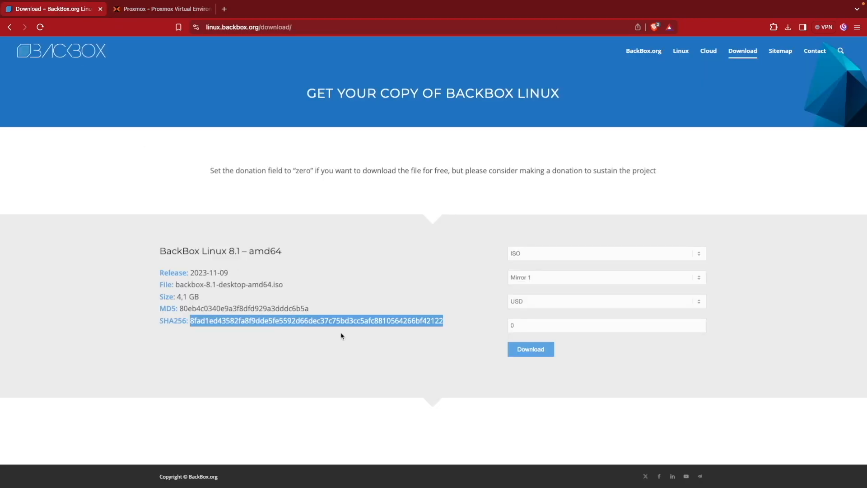
pyautogui.rightClick(228, 319)
pyautogui.click(250, 342)
# Paste the copied checksum into the Proxmox upload form, upload the ISO and close the task viewer
pyautogui.click(158, 8)
pyautogui.click(402, 294)
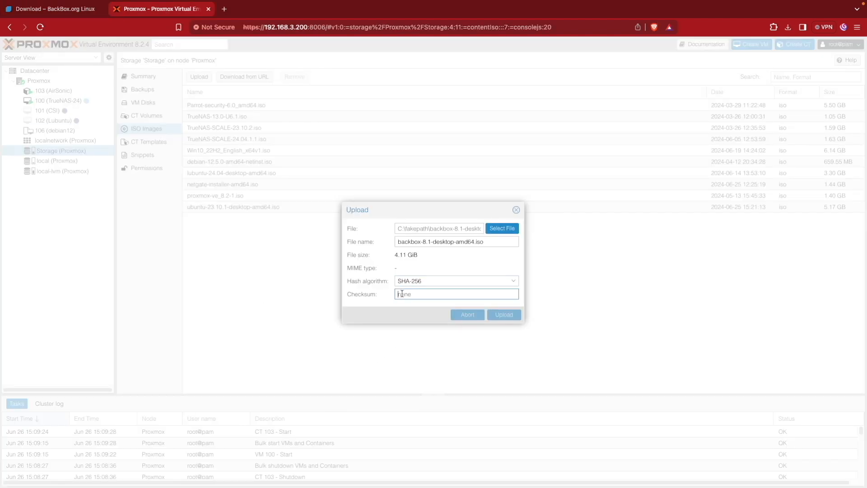
pyautogui.rightClick(401, 293)
pyautogui.click(441, 361)
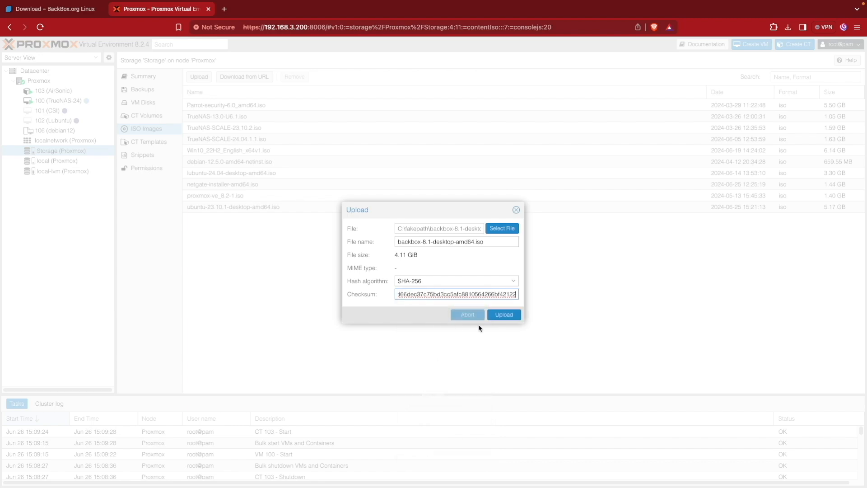
pyautogui.click(505, 315)
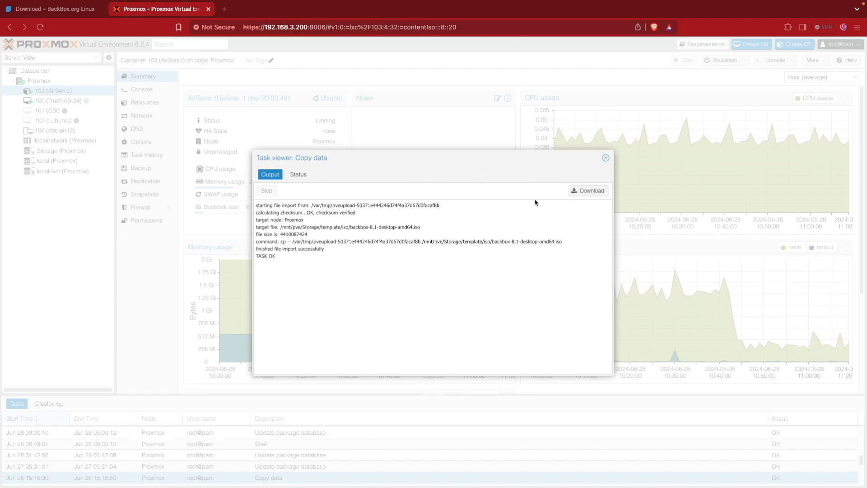
pyautogui.click(605, 157)
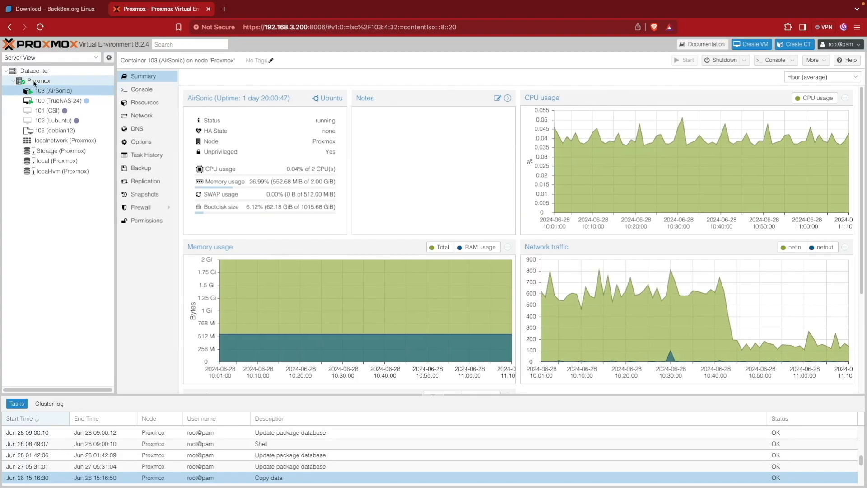
# Start a new virtual machine on the Proxmox node, name it BackBox, keep the advanced options shown and continue to the OS settings
pyautogui.click(38, 81)
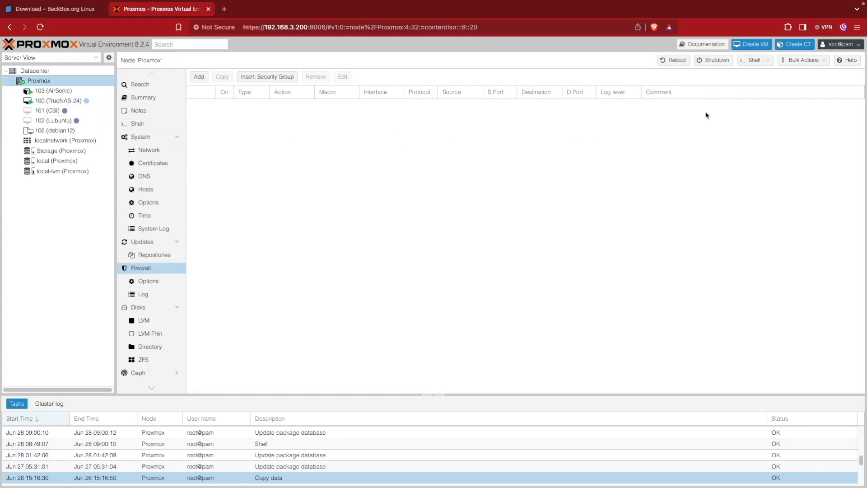
pyautogui.click(762, 46)
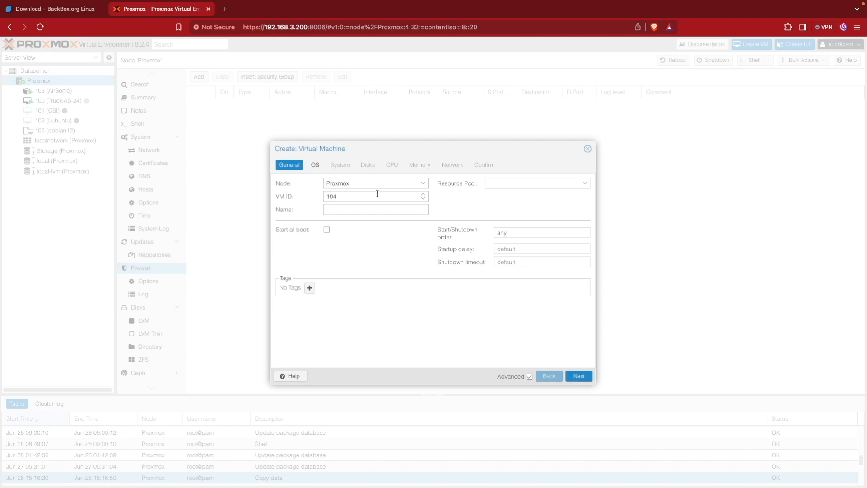
pyautogui.click(348, 209)
pyautogui.write('BackBox')
pyautogui.click(530, 376)
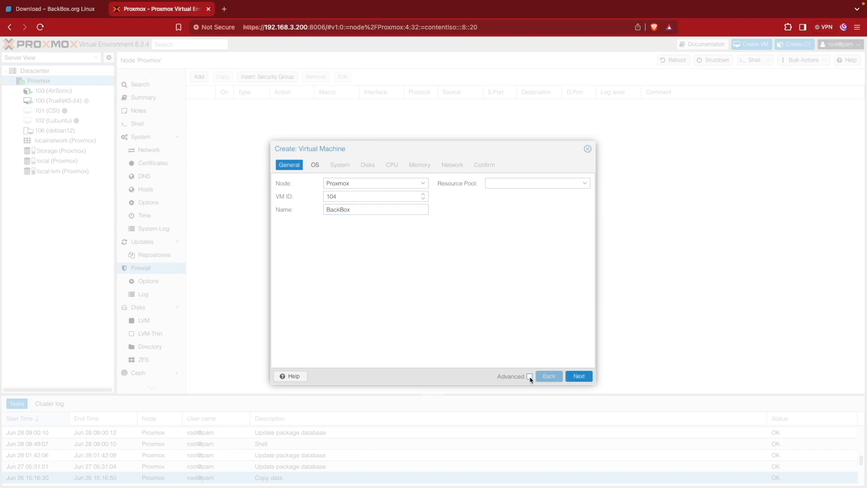
pyautogui.click(529, 376)
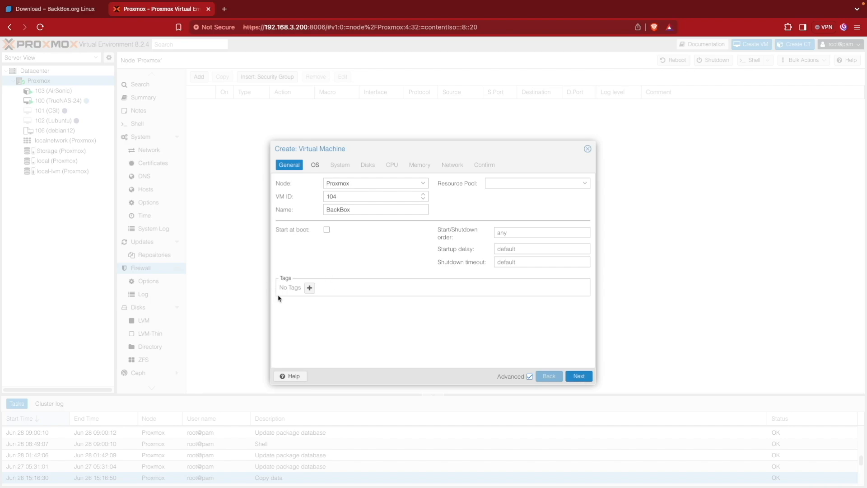
pyautogui.click(310, 288)
pyautogui.click(301, 302)
pyautogui.click(579, 376)
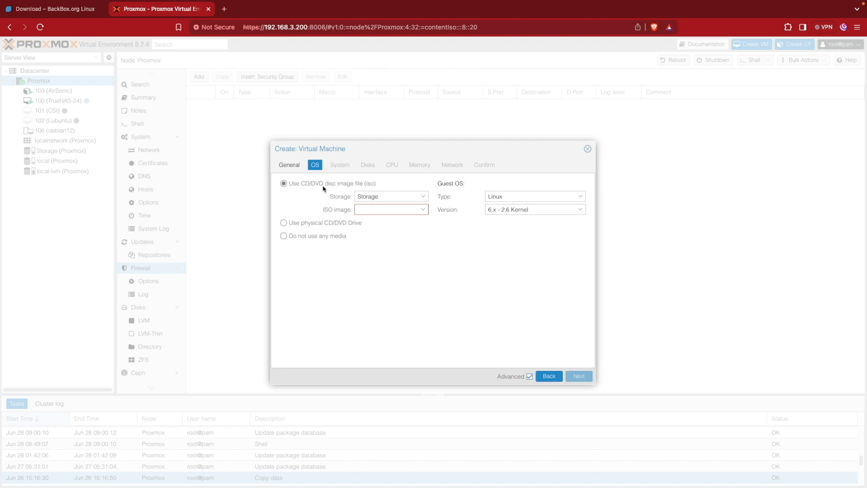
# Use backbox-8.1-desktop-amd64.iso from Storage as the VM's installation image, enable the Qemu Agent and continue to the disk settings
pyautogui.click(422, 199)
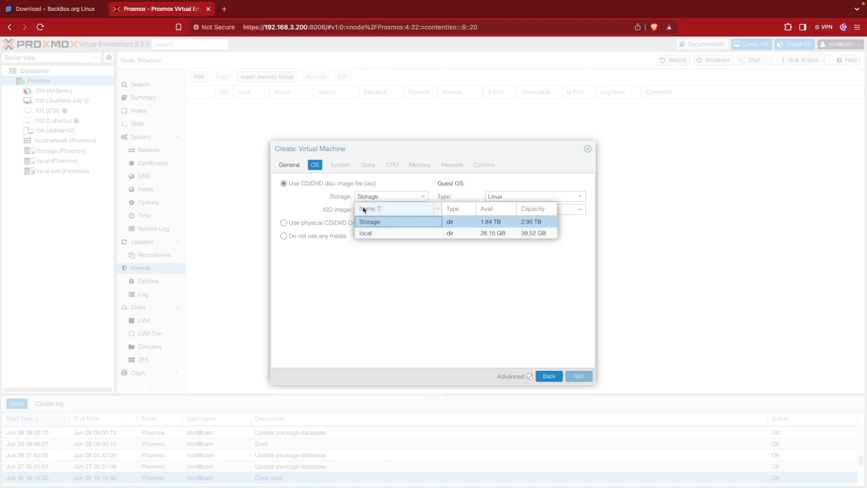
pyautogui.click(391, 225)
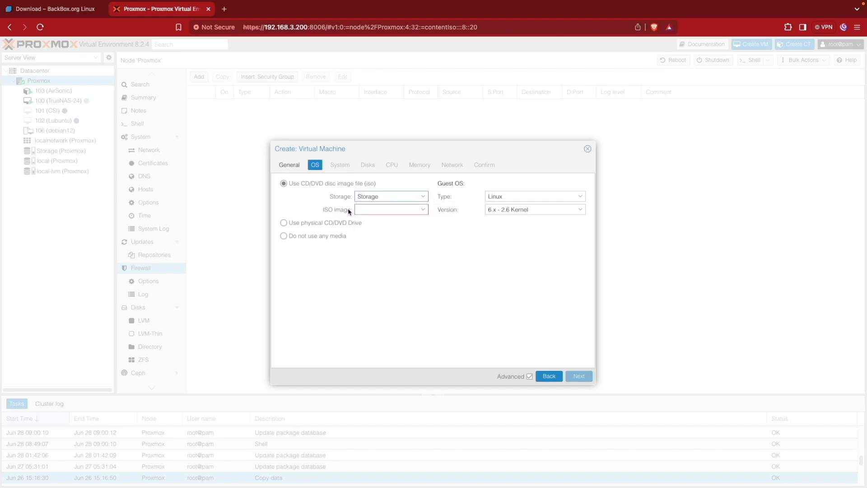
pyautogui.click(424, 210)
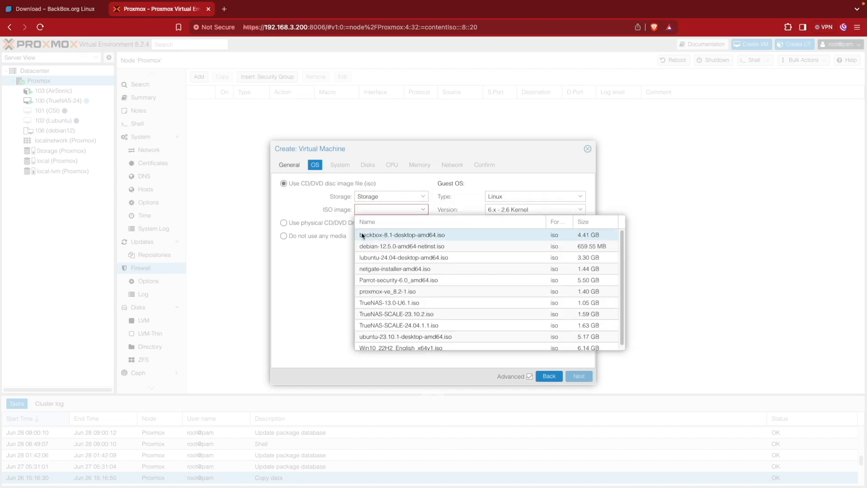
pyautogui.click(394, 235)
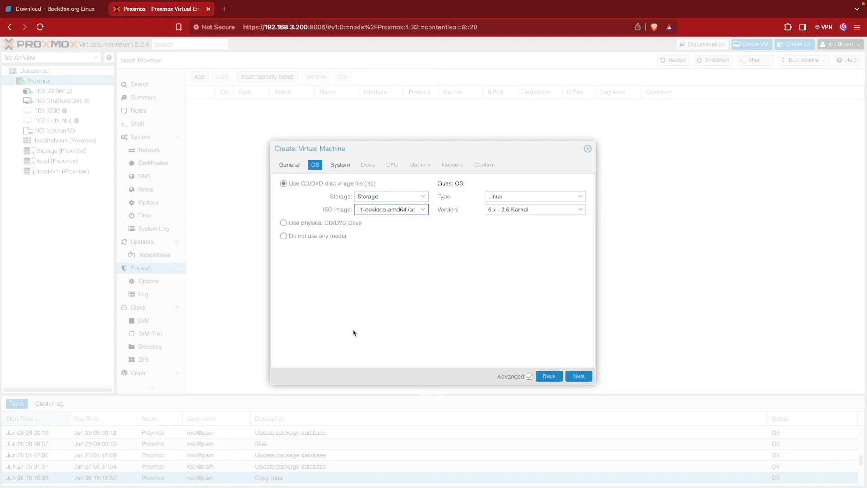
pyautogui.click(579, 380)
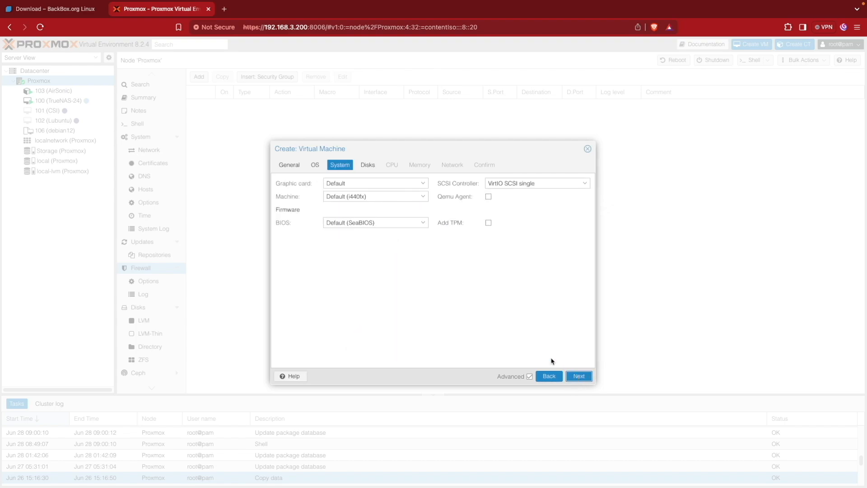
pyautogui.click(488, 197)
pyautogui.click(577, 376)
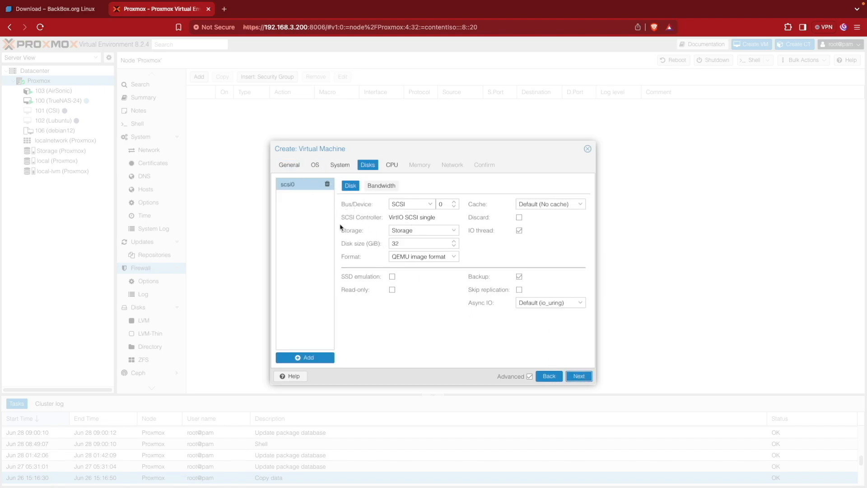
# Set the VM's disk size to 100 GiB and its CPU to 2 cores of type host, continuing to the memory settings
pyautogui.click(401, 244)
pyautogui.moveTo(411, 243); pyautogui.dragTo(379, 248)
pyautogui.write('100')
pyautogui.click(579, 375)
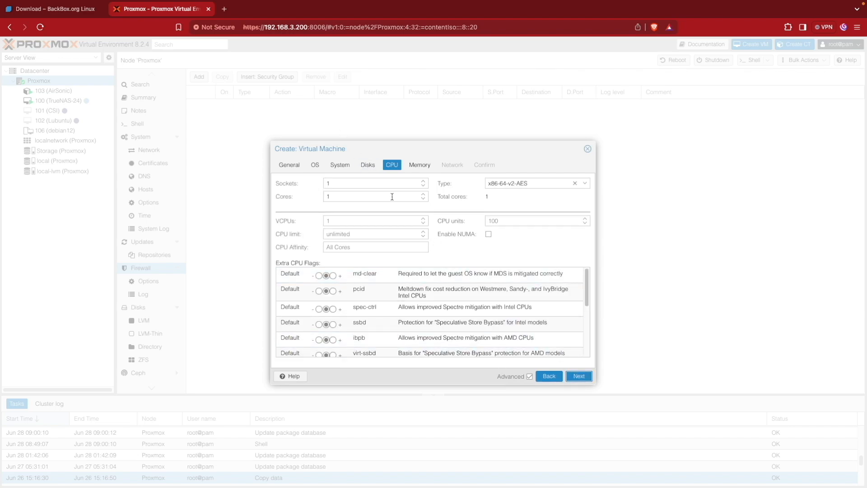
pyautogui.click(423, 194)
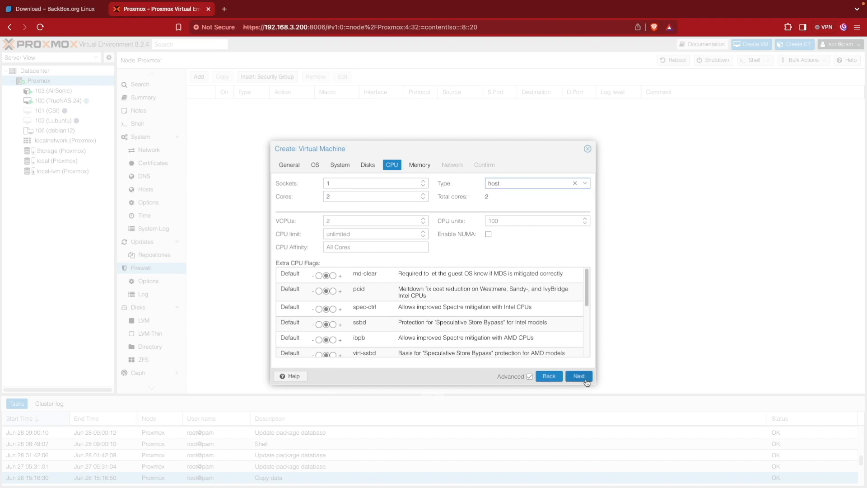
pyautogui.click(586, 380)
# Set the VM's memory to 4096 MiB with a minimum of 2048 MiB and continue to the network settings
pyautogui.moveTo(373, 184); pyautogui.dragTo(341, 182)
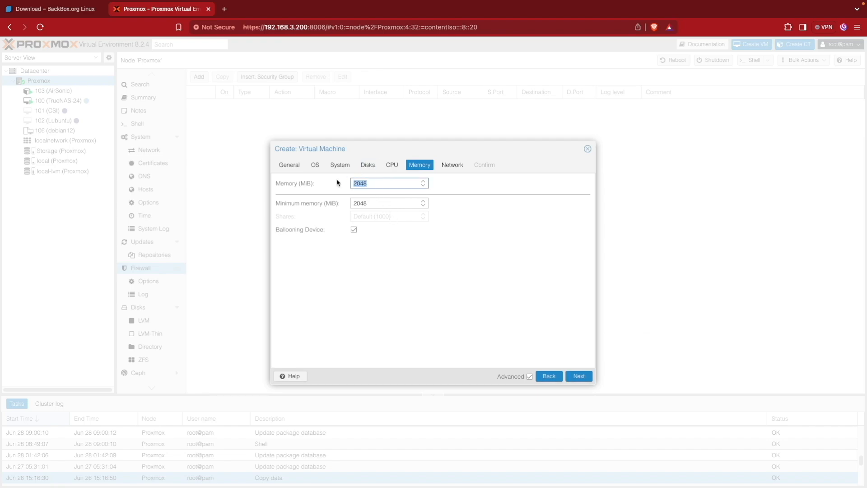
pyautogui.write('4096')
pyautogui.doubleClick(363, 203)
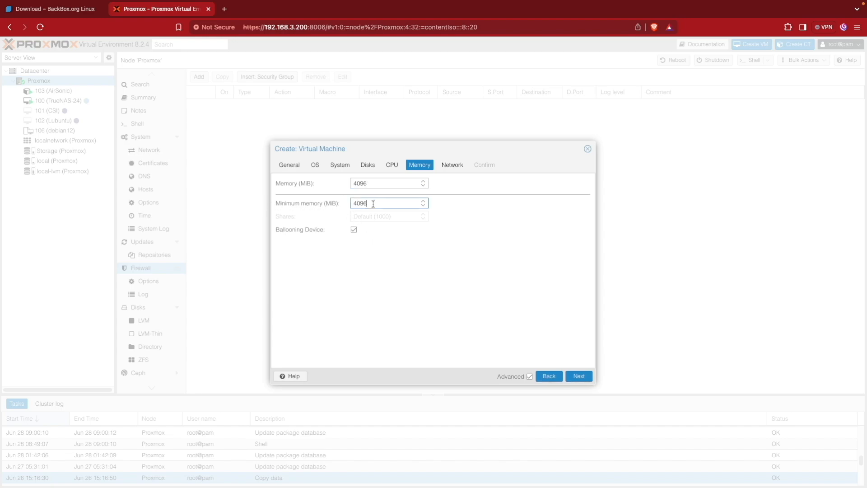
pyautogui.write('2048')
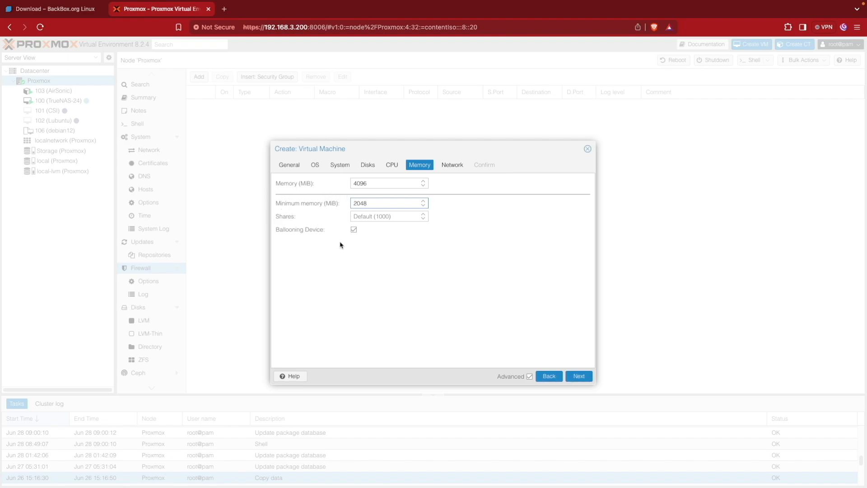
pyautogui.click(579, 375)
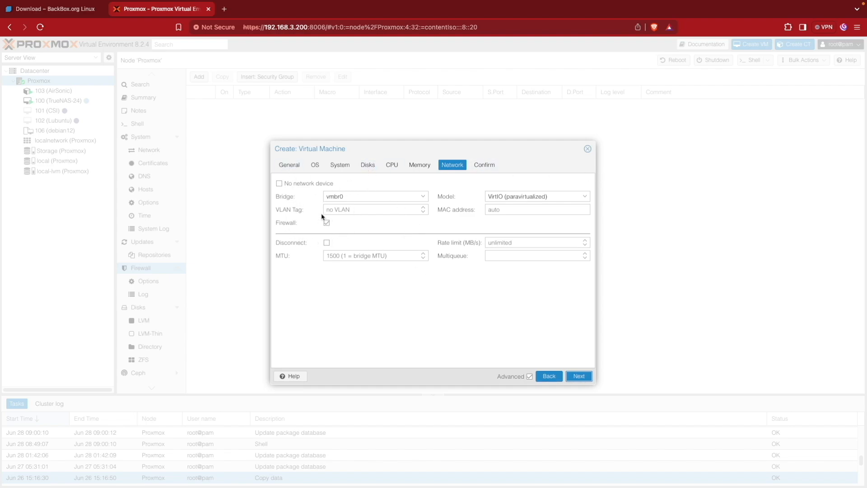
# Accept the default network settings, review the configuration summary and finish creating the virtual machine
pyautogui.click(578, 376)
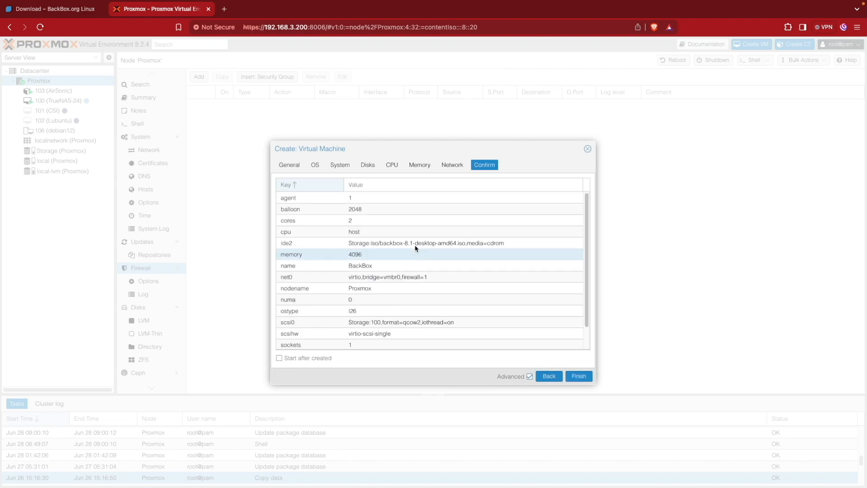
pyautogui.scroll(-1, 449, 316)
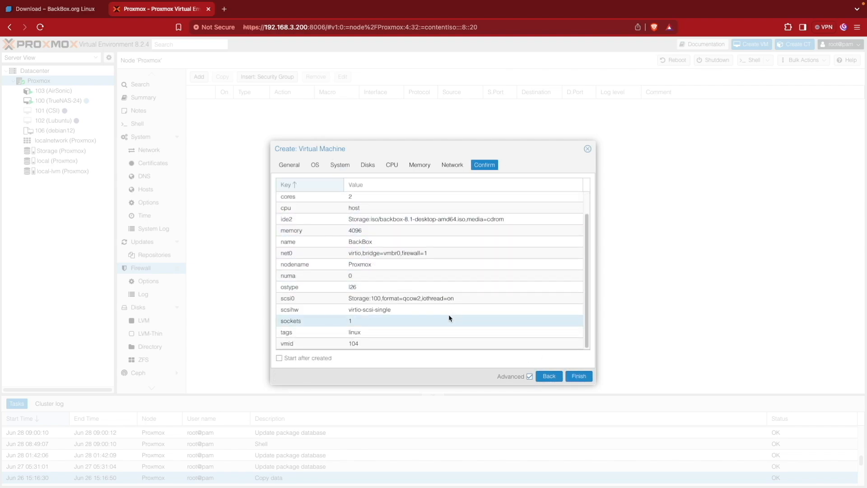
pyautogui.scroll(1, 450, 316)
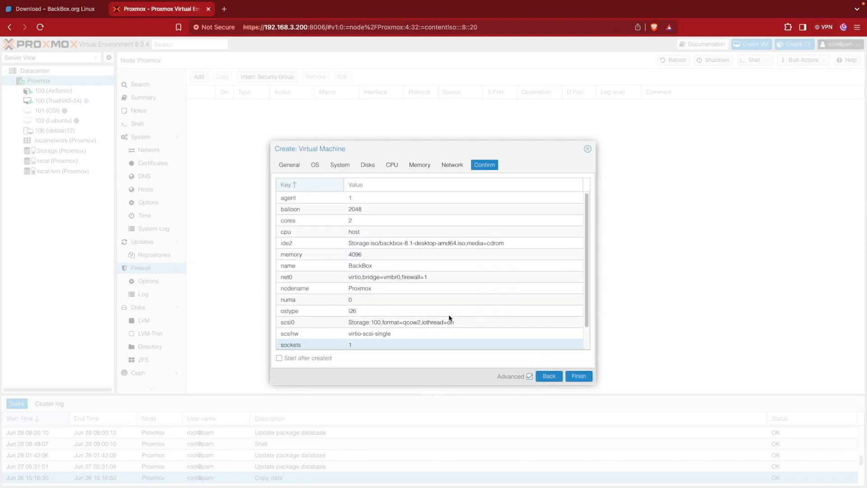
pyautogui.click(579, 379)
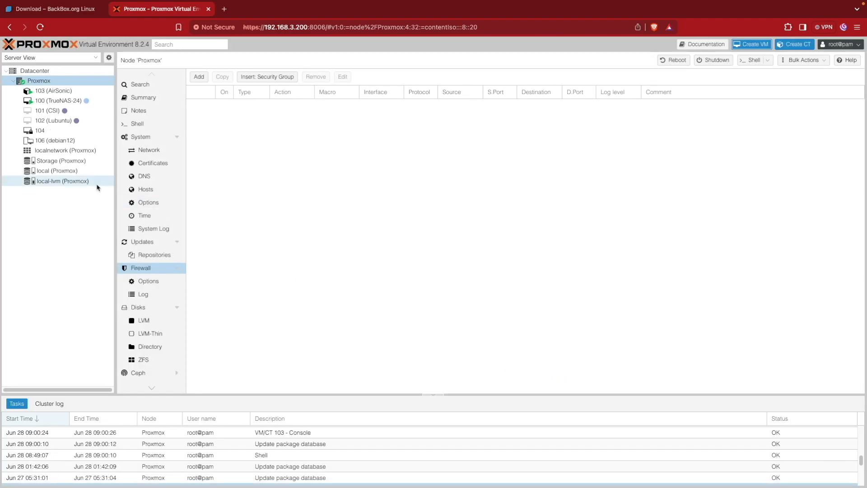
# Change the BackBox VM's display hardware to the VirtIO-GPU graphic card with the VNC clipboard
pyautogui.click(32, 134)
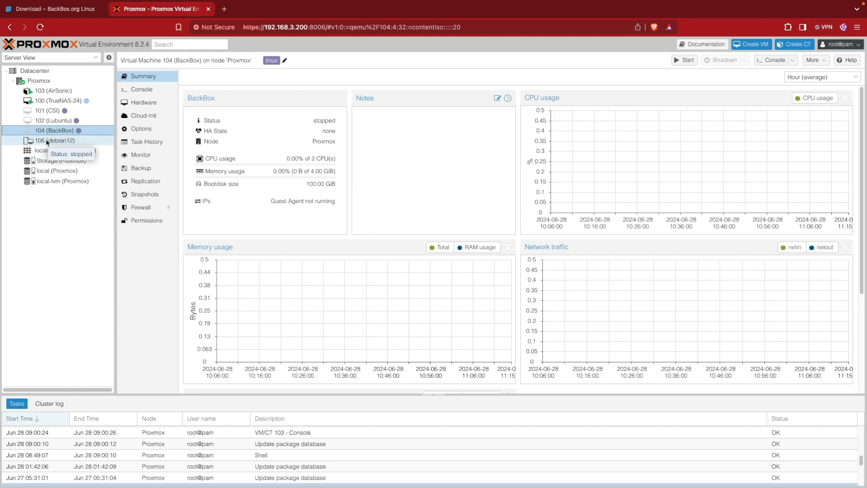
pyautogui.click(152, 106)
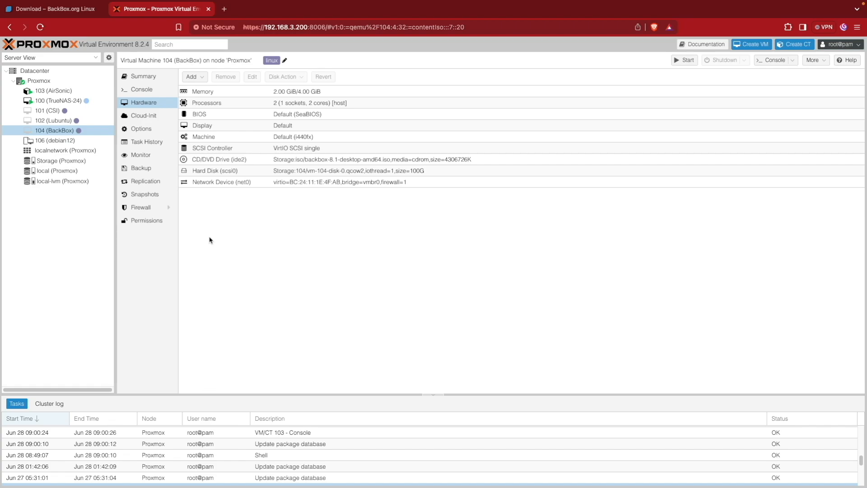
pyautogui.click(218, 128)
pyautogui.click(252, 76)
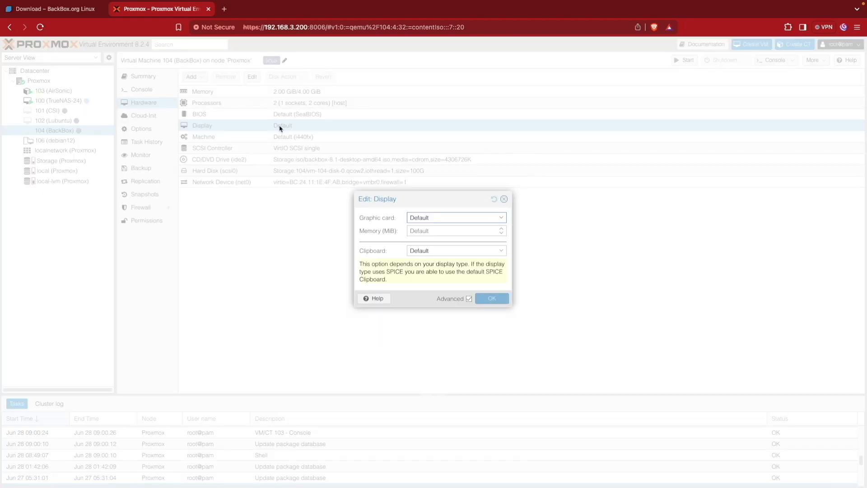
pyautogui.click(434, 218)
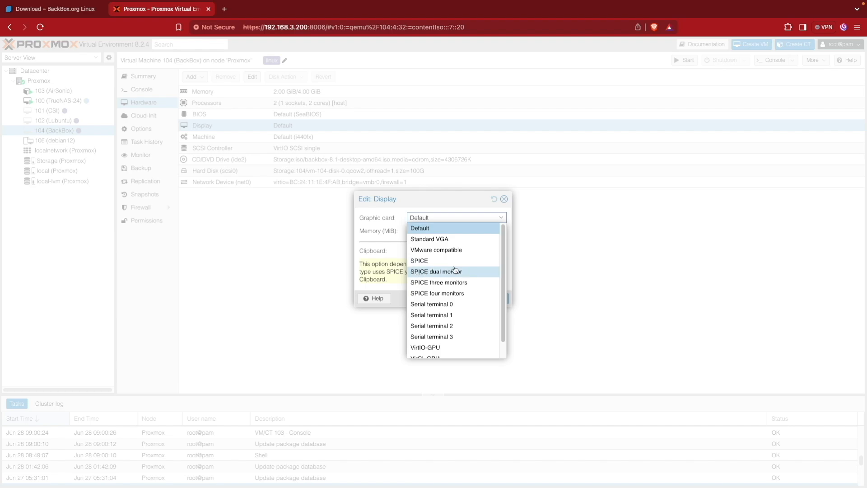
pyautogui.scroll(-2, 455, 332)
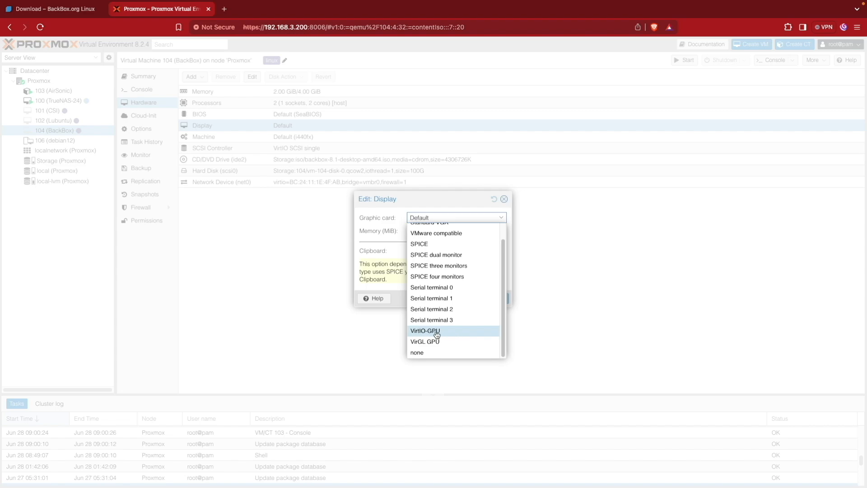
pyautogui.click(457, 334)
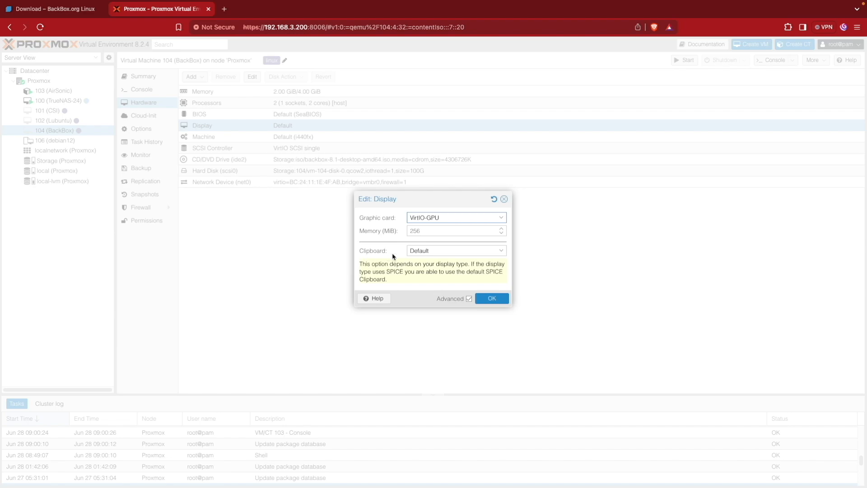
pyautogui.click(435, 250)
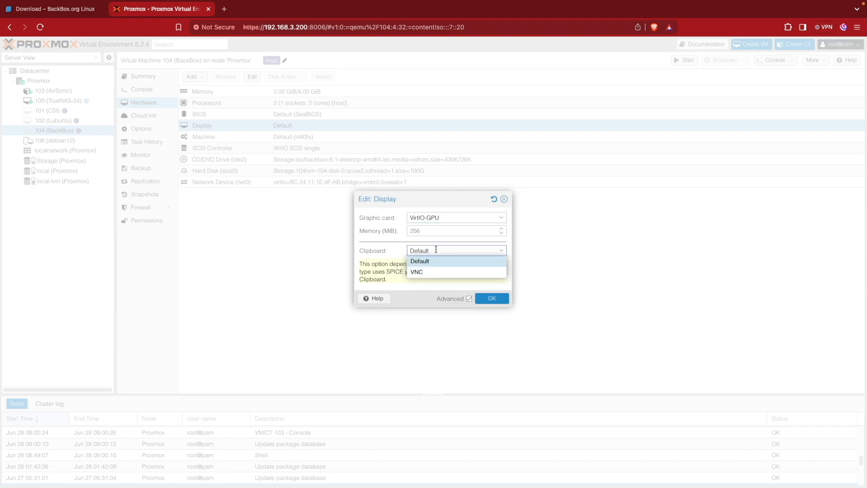
pyautogui.click(435, 275)
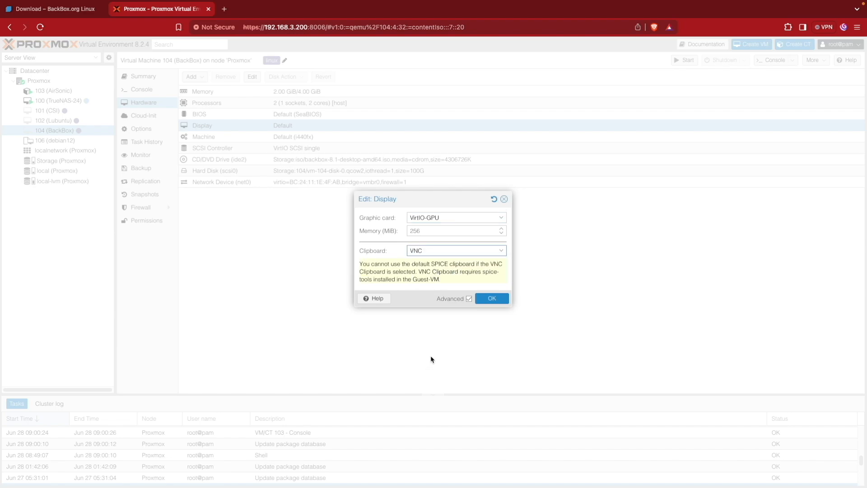
pyautogui.click(492, 299)
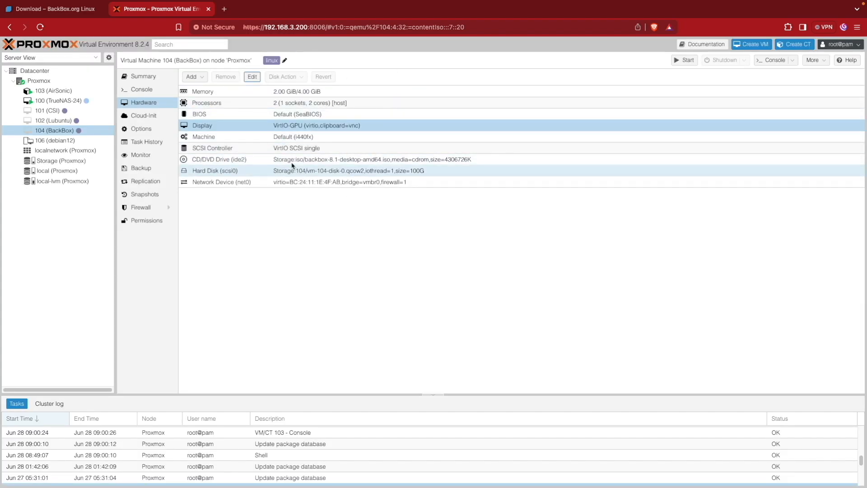
# Start the BackBox VM, open its console and boot the Try or Install BackBox entry
pyautogui.click(687, 62)
pyautogui.click(143, 90)
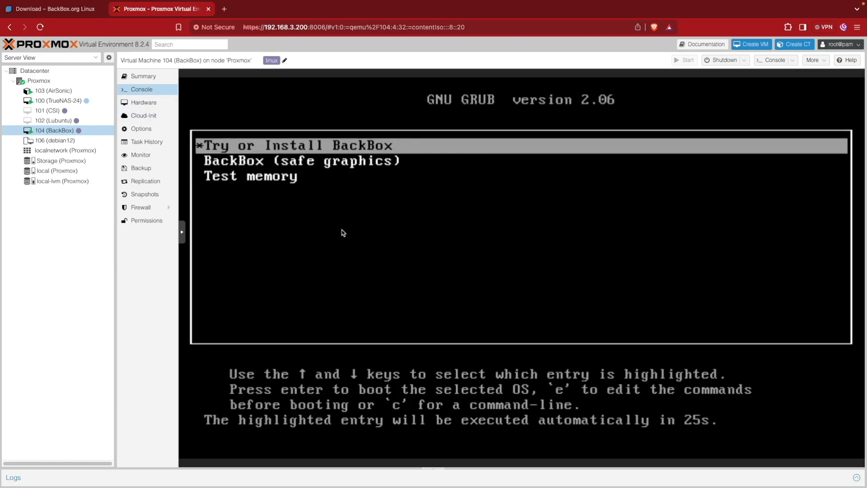
pyautogui.press('Return')
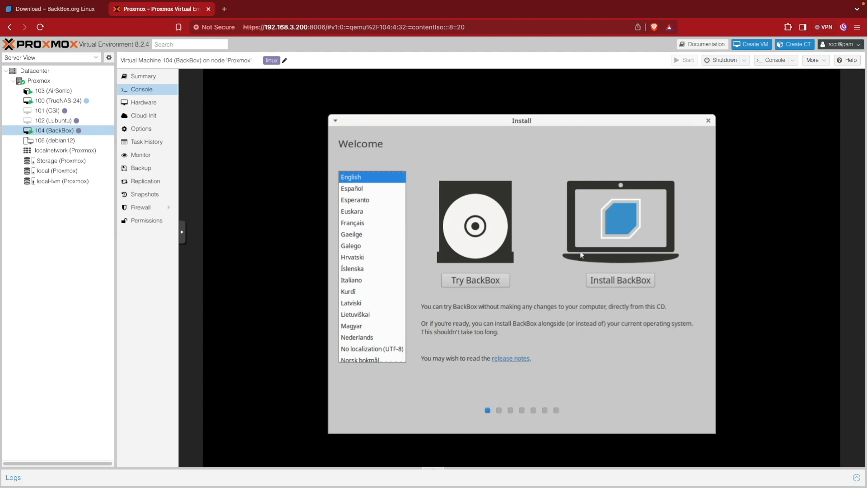
# Begin installing BackBox in English with the English (US) keyboard layout, normal installation and updates downloaded during installation
pyautogui.click(623, 285)
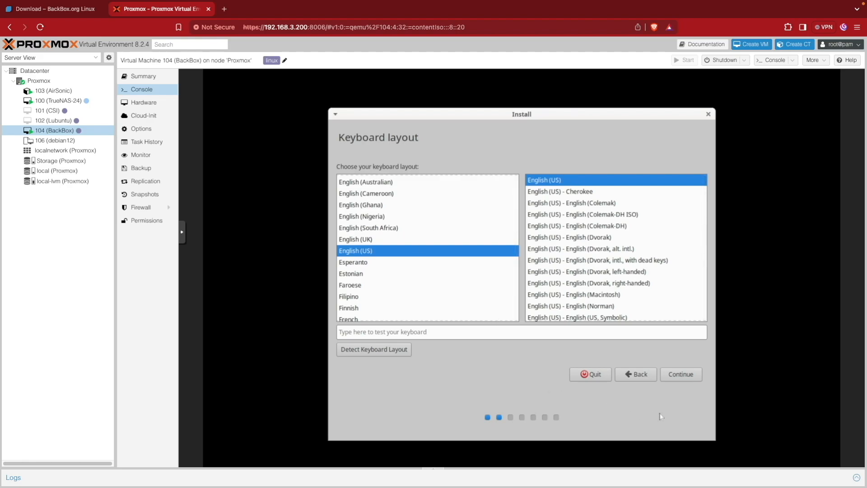
pyautogui.click(681, 375)
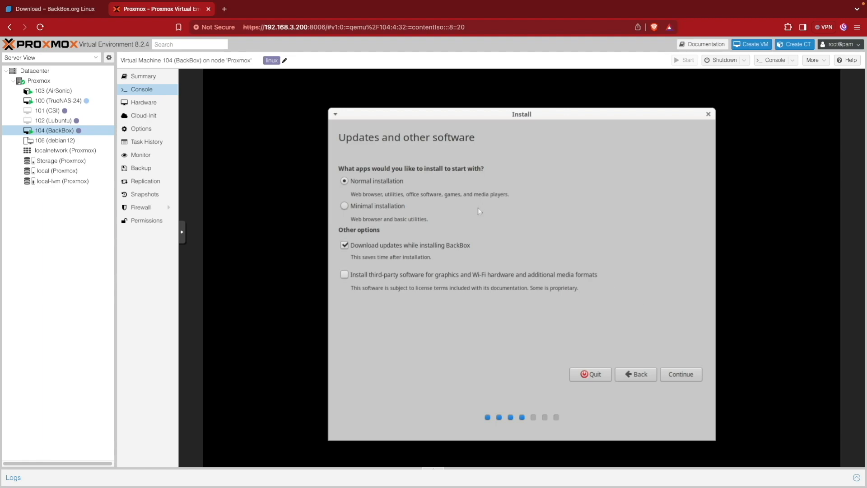
pyautogui.click(689, 375)
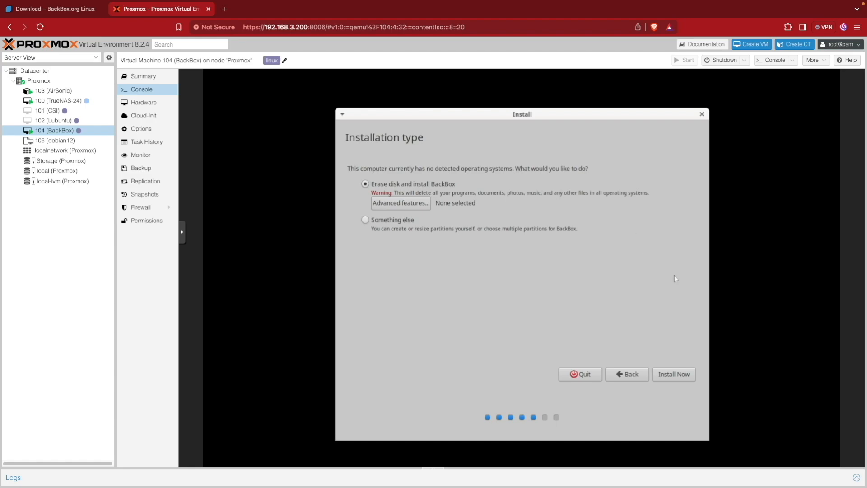
# Install with the erase-disk option, confirm the disk changes and accept New York as the location
pyautogui.click(685, 376)
pyautogui.click(646, 334)
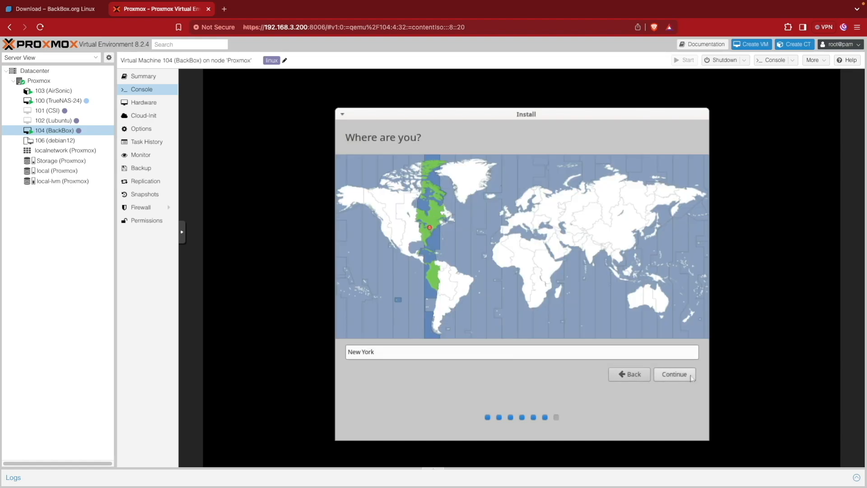
pyautogui.click(689, 370)
# Fill in the user's name and account password with confirmation, enable automatic login and continue the installation
pyautogui.write('ve')
pyautogui.press('Tab')
pyautogui.press('Tab')
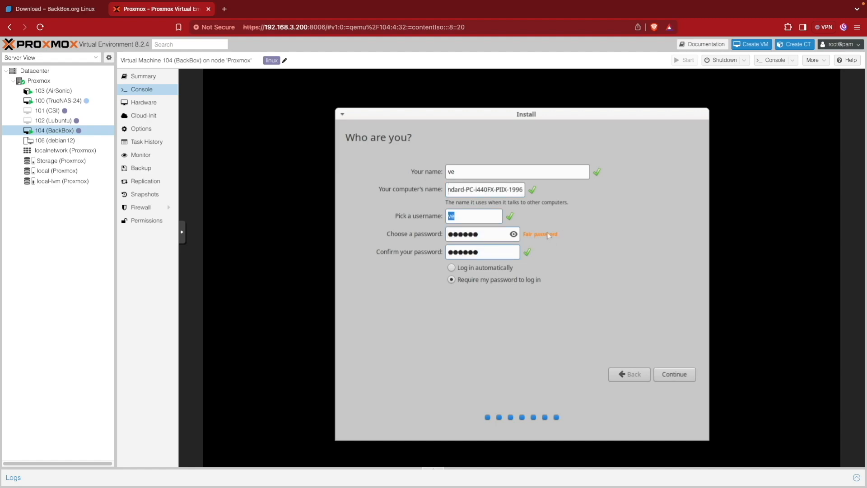
pyautogui.click(462, 269)
pyautogui.click(677, 377)
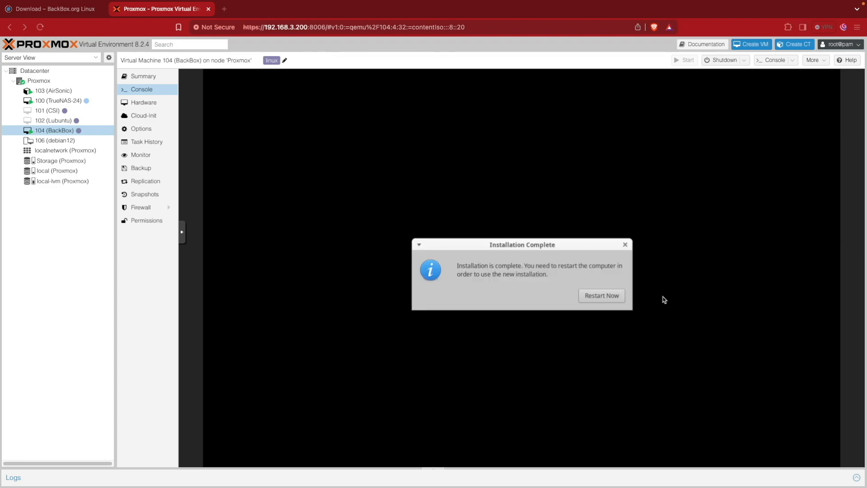
# Restart the VM into the installed BackBox system and open its applications menu
pyautogui.click(614, 300)
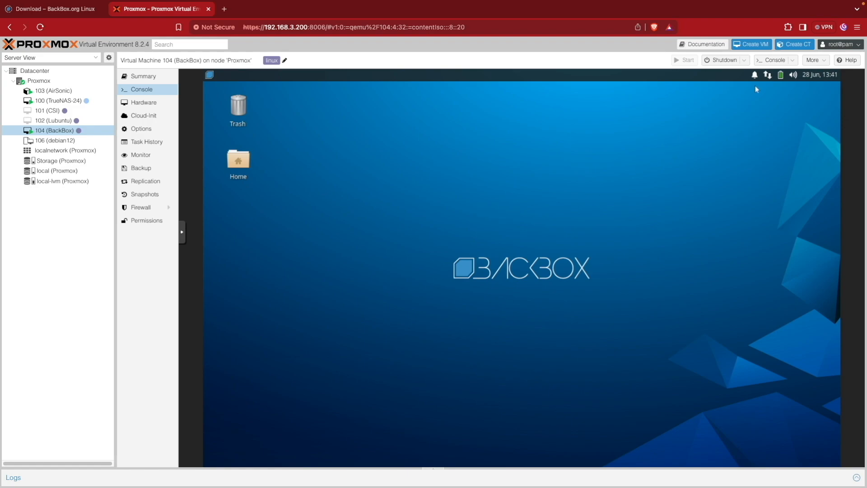
pyautogui.click(210, 75)
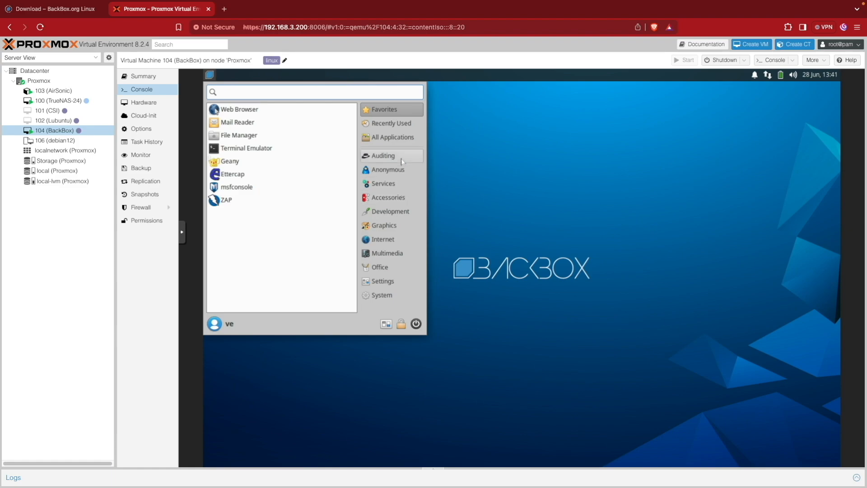
# Browse the Anonymous, Auditing and Services application categories, expanding the SSH and Tor service entries
pyautogui.click(423, 171)
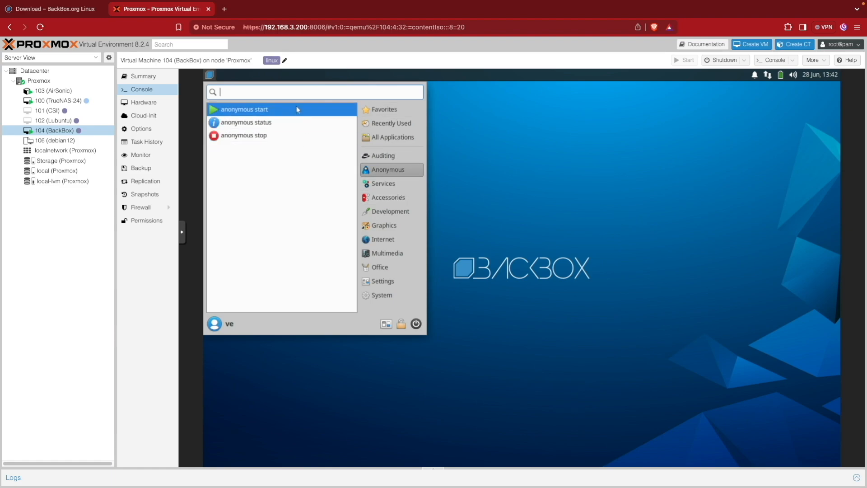
pyautogui.click(411, 156)
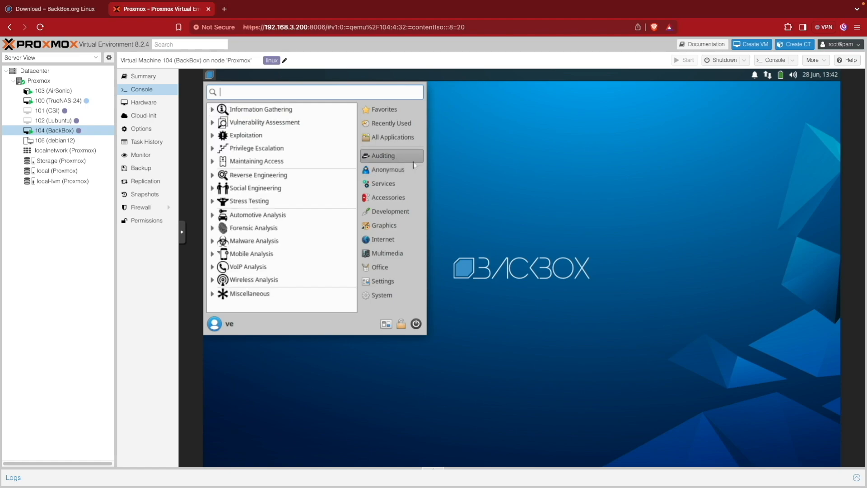
pyautogui.click(397, 185)
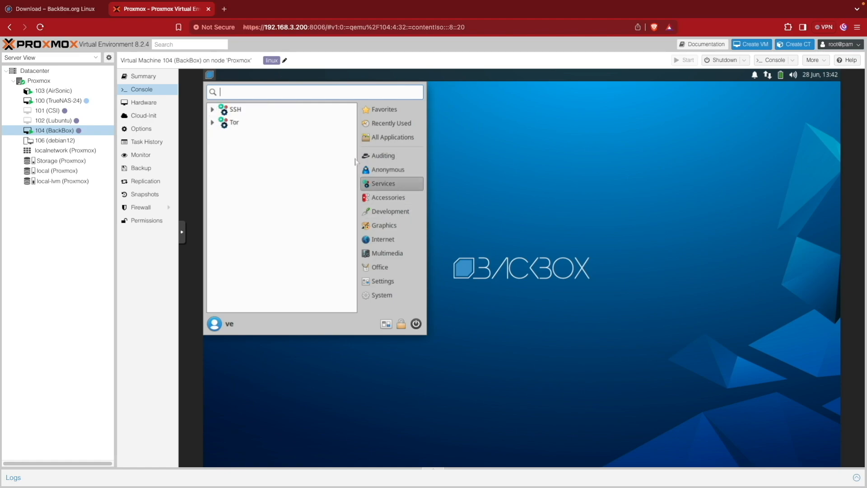
pyautogui.click(212, 109)
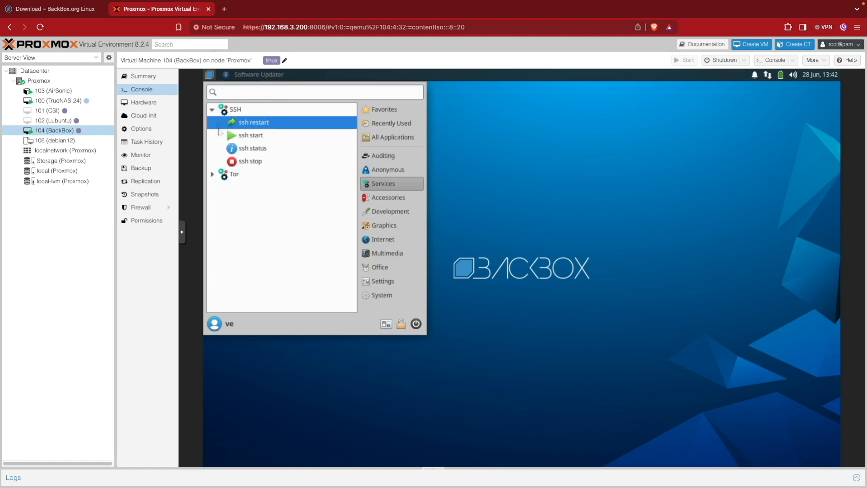
pyautogui.click(212, 174)
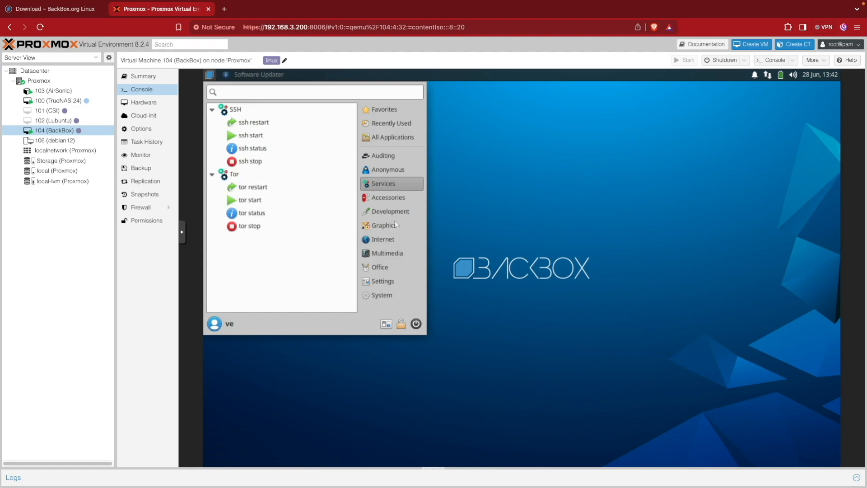
# Look through the Accessories, Development, Graphics, Internet and System application categories, and close the applications menu
pyautogui.click(388, 197)
pyautogui.scroll(-2, 355, 268)
pyautogui.scroll(2, 355, 267)
pyautogui.scroll(-3, 357, 275)
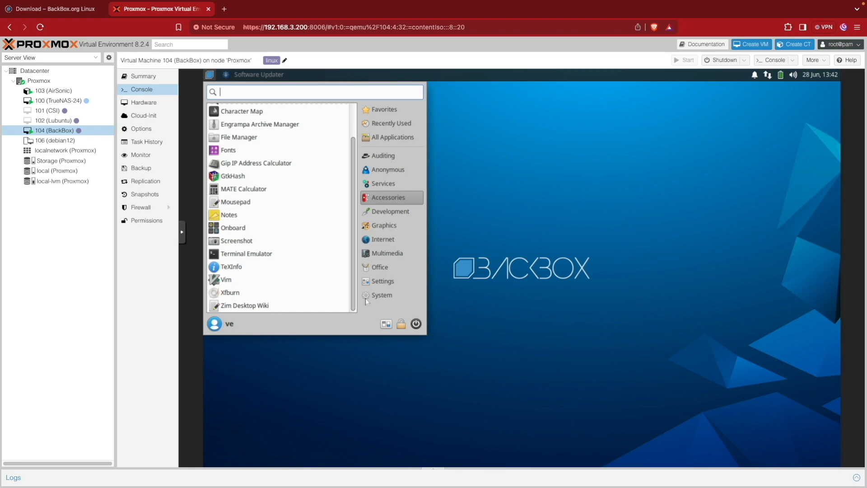
pyautogui.click(387, 212)
pyautogui.click(401, 230)
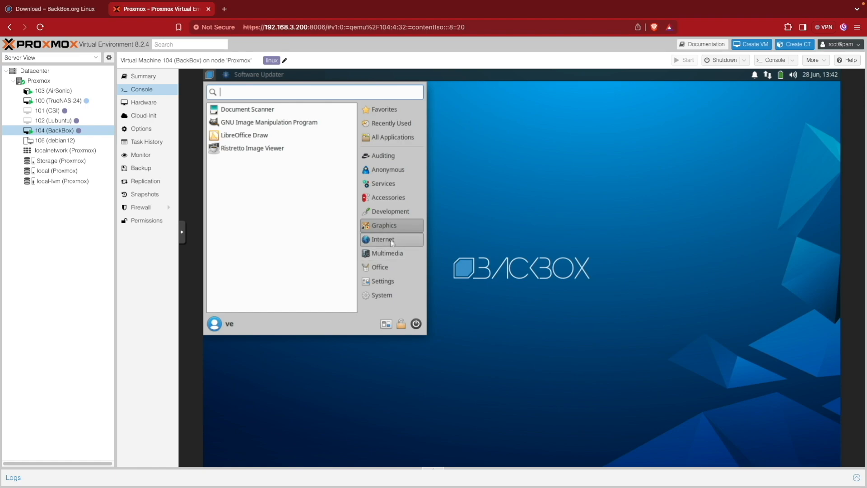
pyautogui.click(391, 240)
pyautogui.click(382, 294)
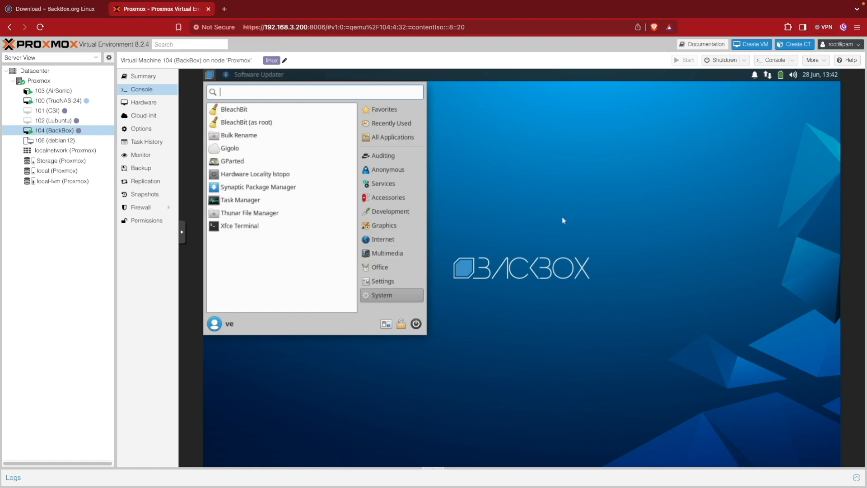
pyautogui.click(284, 202)
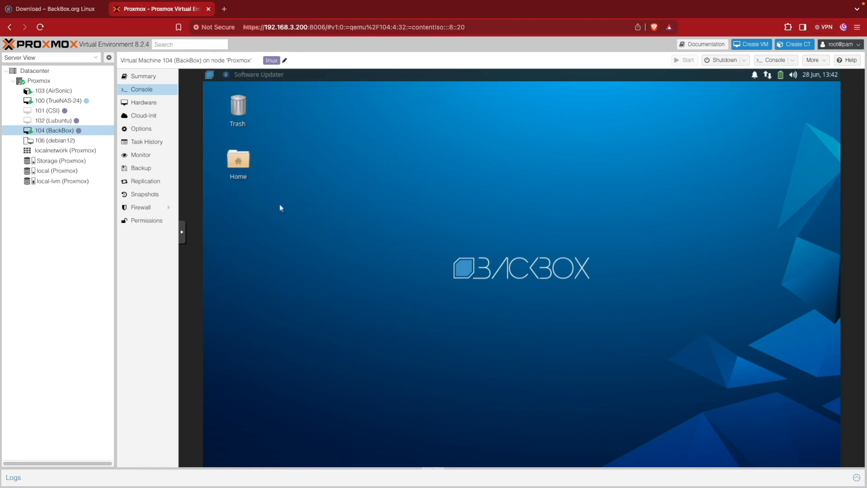
# Compare the IP information in the summaries of the BackBox and TrueNAS-24 VMs, and return to the BackBox console
pyautogui.click(156, 82)
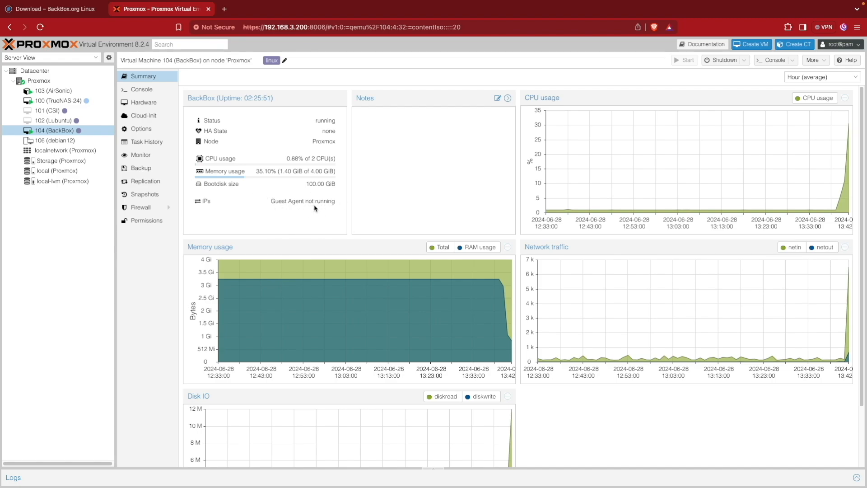
pyautogui.click(64, 101)
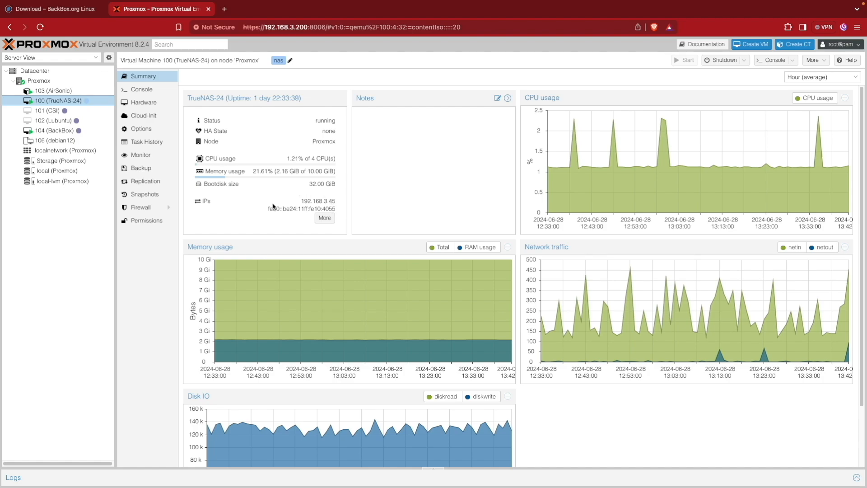
pyautogui.click(54, 131)
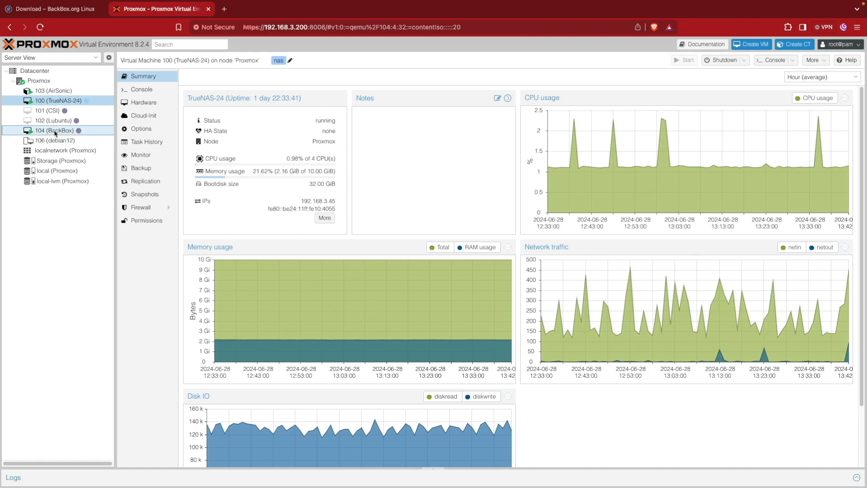
pyautogui.click(141, 90)
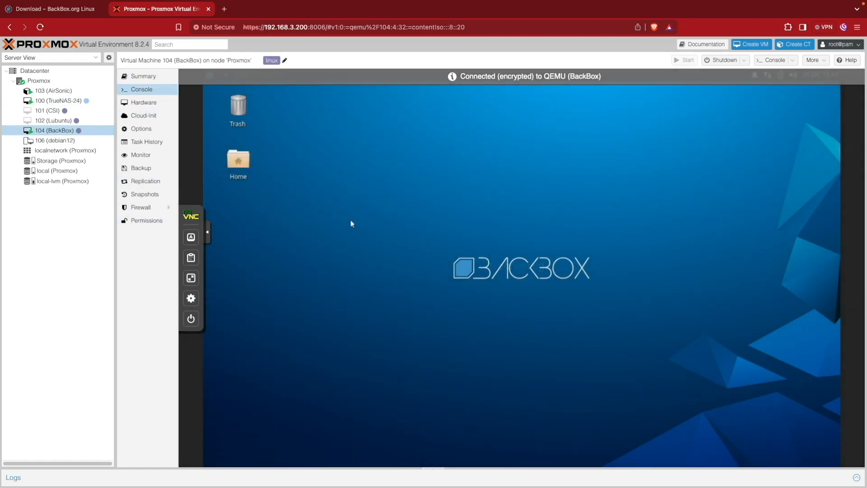
pyautogui.click(208, 233)
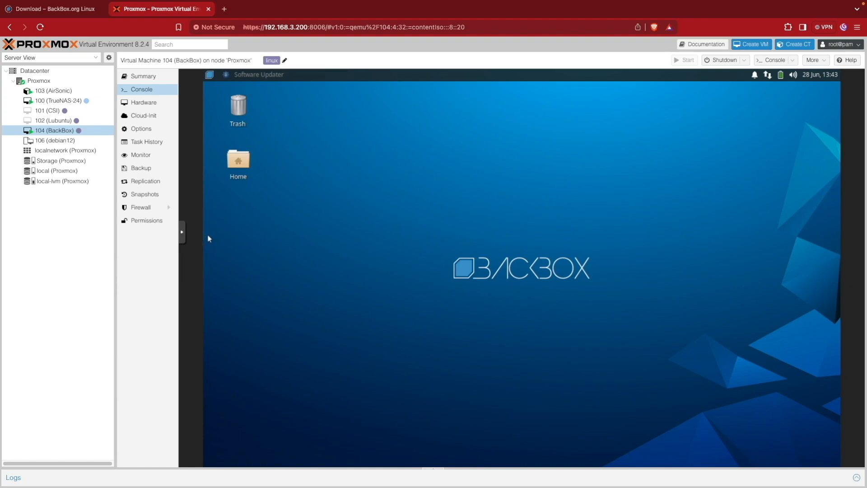
# Open a Terminal Emulator in BackBox and move its window nearer the middle of the desktop
pyautogui.click(210, 75)
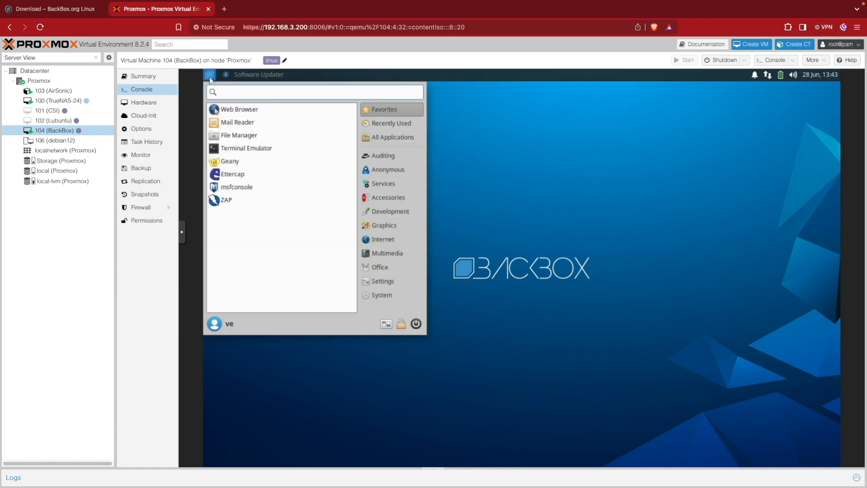
pyautogui.click(247, 148)
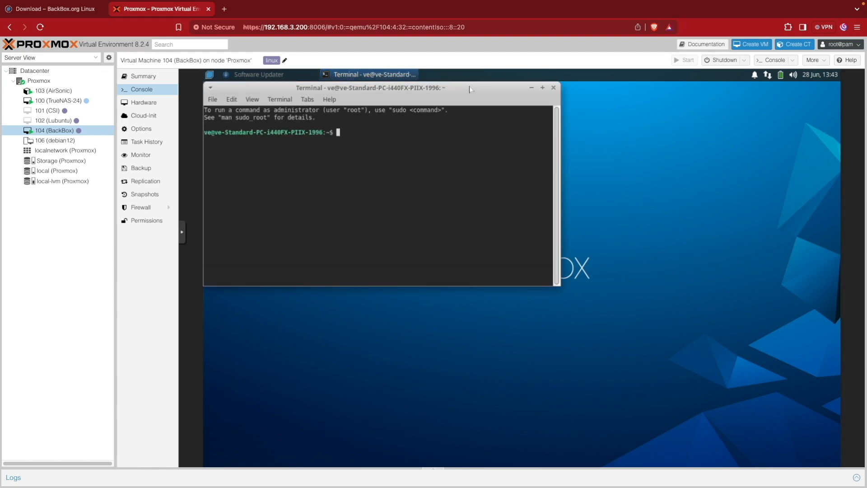
pyautogui.moveTo(470, 90); pyautogui.dragTo(568, 143)
# Update and upgrade all BackBox packages with "sudo apt update && sudo apt upgrade -y"
pyautogui.write('apt ')
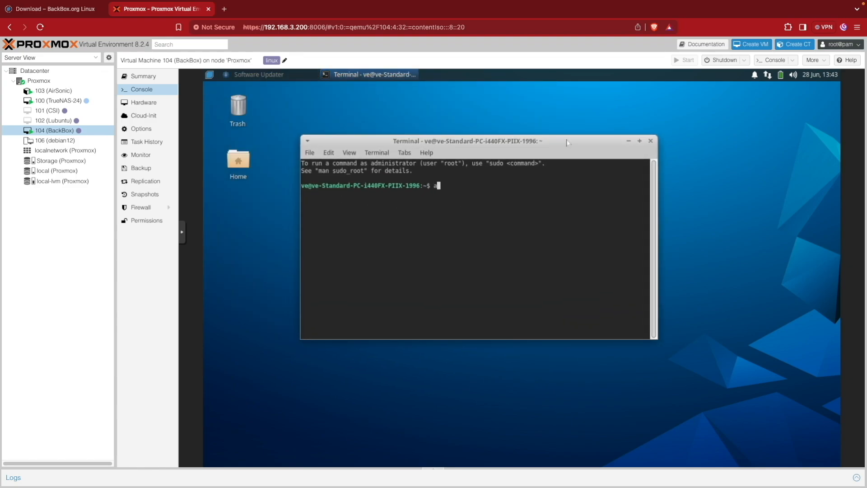
pyautogui.write('update && aptupgrade -y')
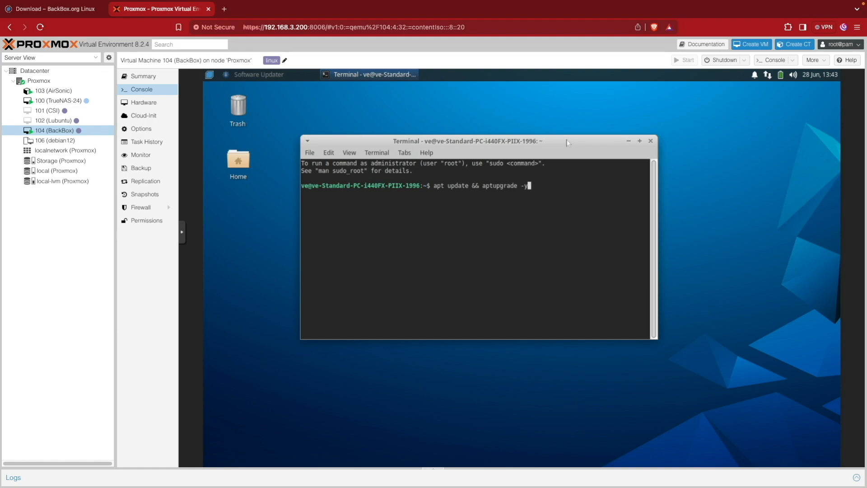
pyautogui.press('Left')
pyautogui.press('Left')
pyautogui.press('Left')
pyautogui.press('Left')
pyautogui.press('Left')
pyautogui.press('Left')
pyautogui.press('Left')
pyautogui.press('Left')
pyautogui.press('Left')
pyautogui.press('Left')
pyautogui.press('Left')
pyautogui.press('Right')
pyautogui.press('Left')
pyautogui.press('Left')
pyautogui.press('Left')
pyautogui.press('Left')
pyautogui.write('sudo')
pyautogui.press('Left')
pyautogui.press('Left')
pyautogui.press('Left')
pyautogui.press('Left')
pyautogui.press('Left')
pyautogui.press('Left')
pyautogui.press('Left')
pyautogui.press('Left')
pyautogui.press('Left')
pyautogui.press('Left')
pyautogui.press('Left')
pyautogui.press('Left')
pyautogui.press('Left')
pyautogui.press('Left')
pyautogui.press('Left')
pyautogui.press('Left')
pyautogui.press('Left')
pyautogui.press('Left')
pyautogui.press('Left')
pyautogui.write('sudo')
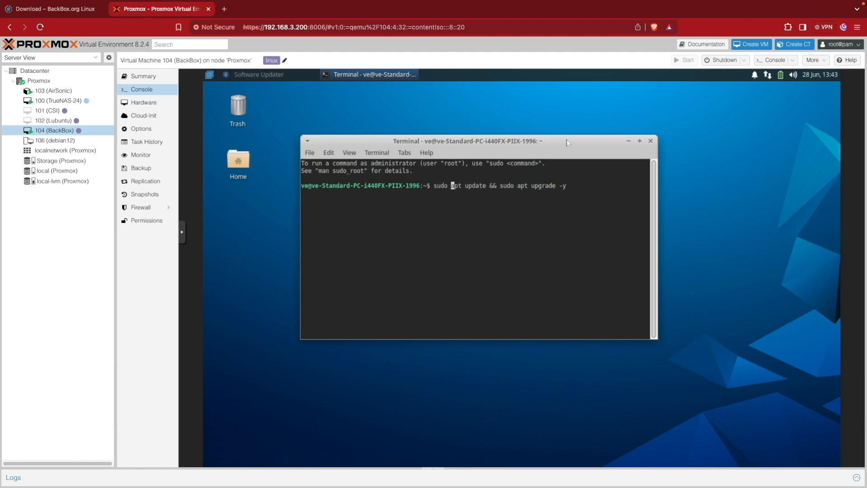
pyautogui.press('Return')
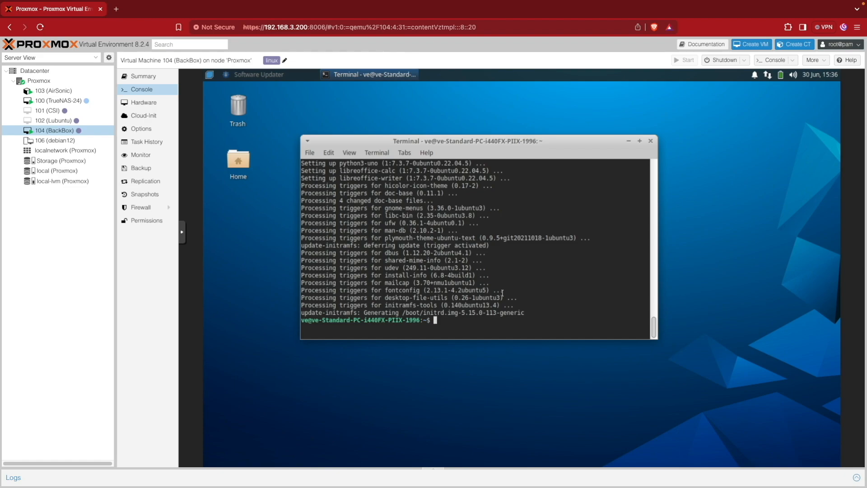
# Install the guest agent with "sudo apt install qemu-guest-agent -y" and check its status in the VM summary
pyautogui.write('sudo apt install qemu-geust-agent -y')
pyautogui.press('Return')
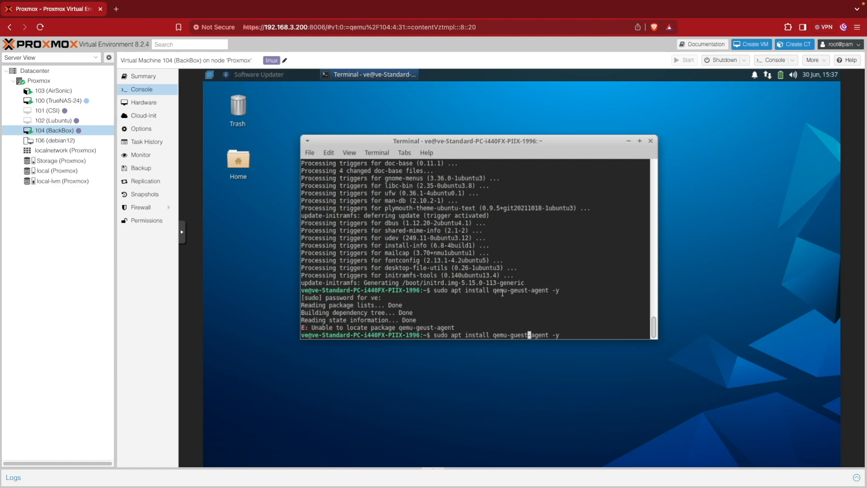
pyautogui.press('Return')
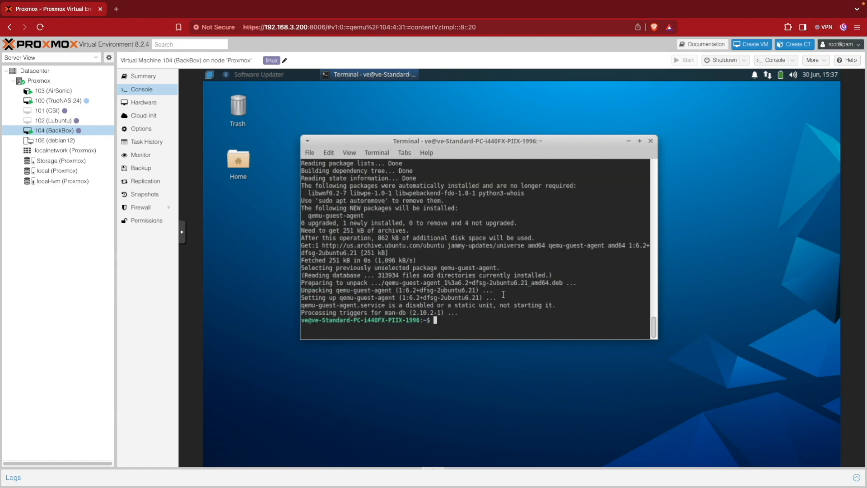
pyautogui.click(142, 76)
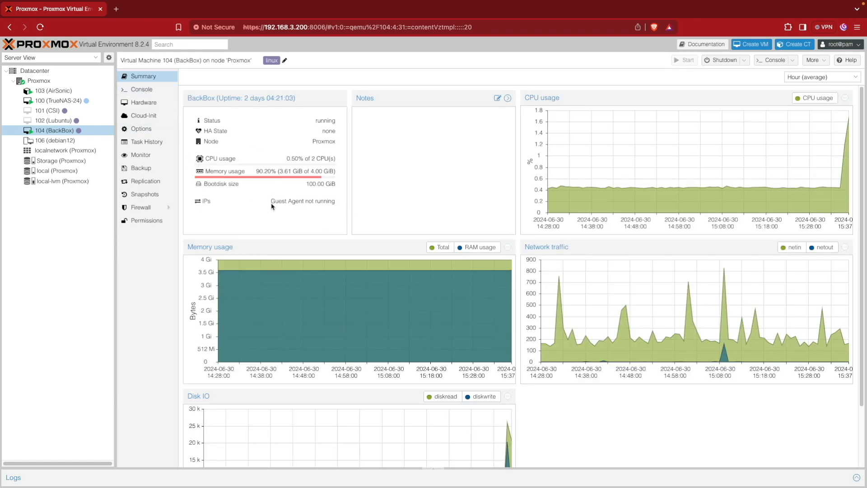
pyautogui.click(145, 92)
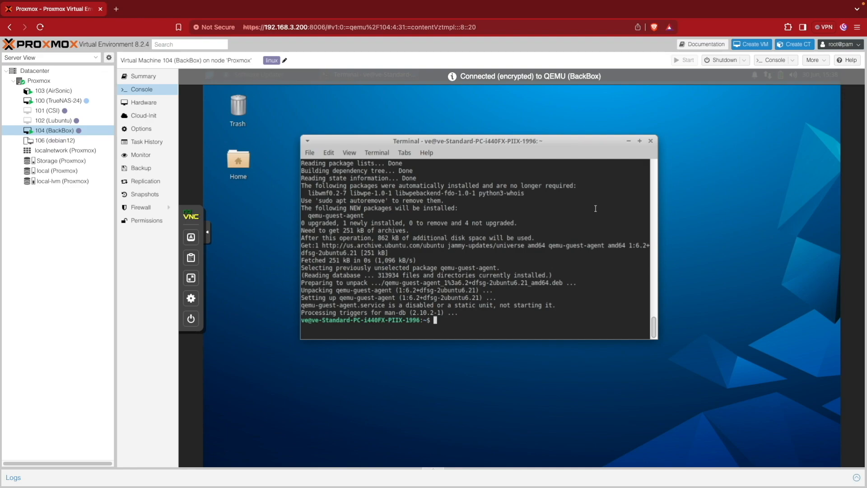
# Close the terminal, power-cycle the BackBox VM and check its IP addresses in the summary before returning to the console
pyautogui.click(650, 141)
pyautogui.click(208, 79)
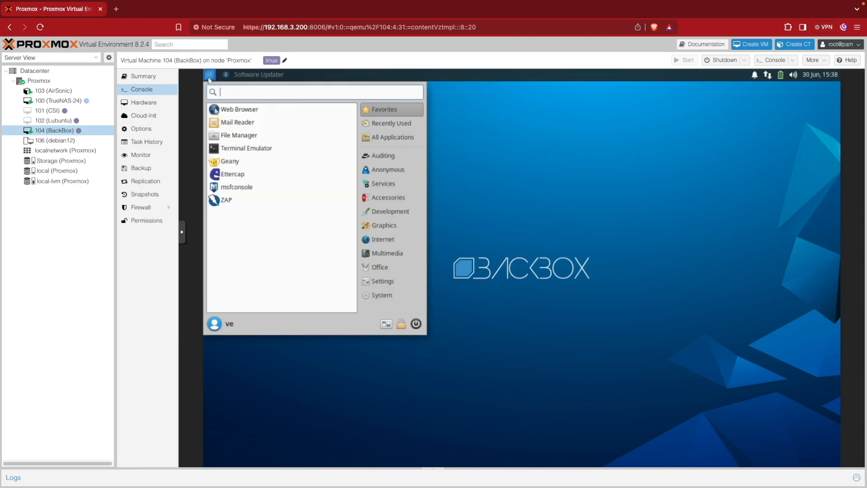
pyautogui.click(414, 322)
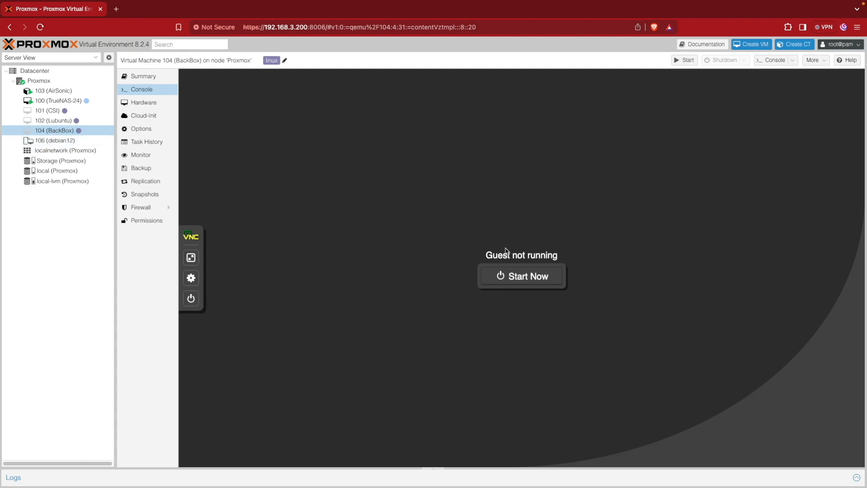
pyautogui.click(516, 276)
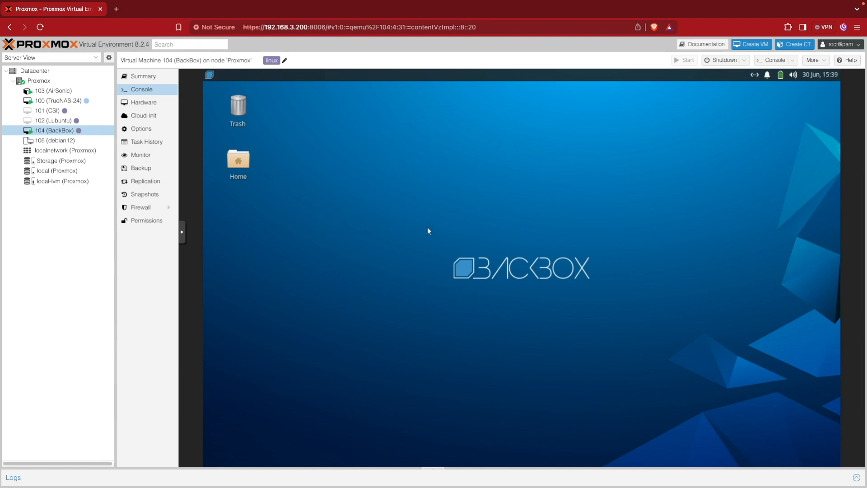
pyautogui.click(151, 80)
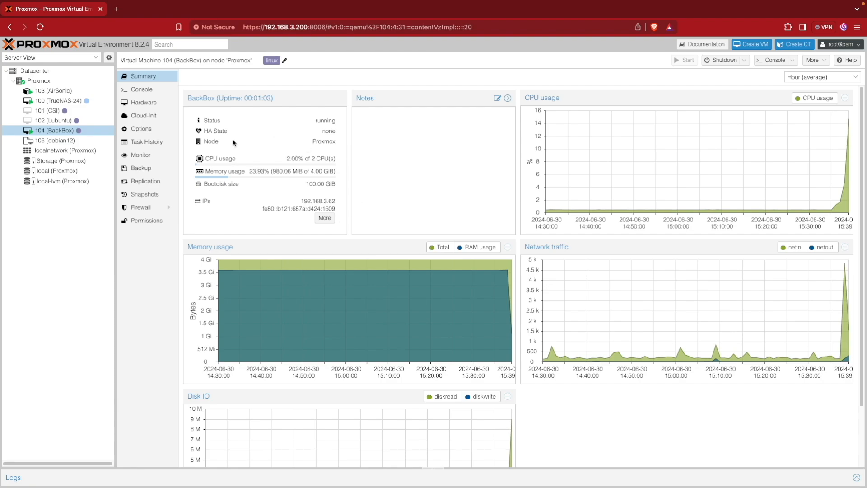
pyautogui.click(141, 89)
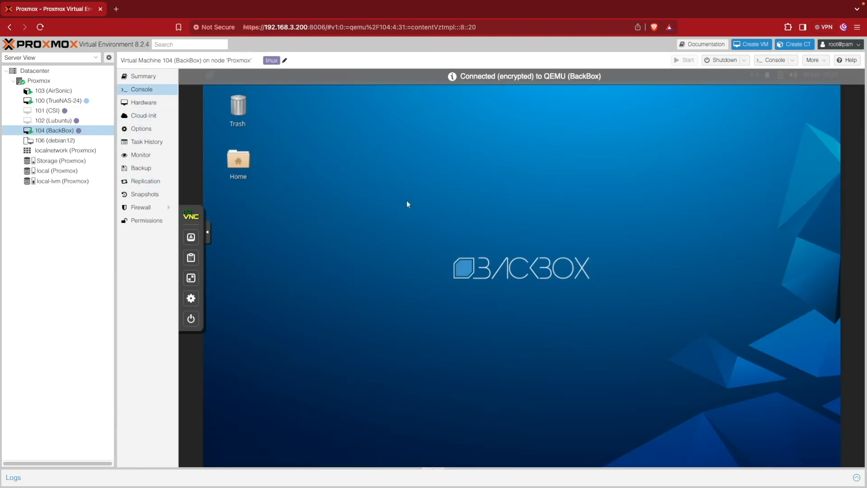